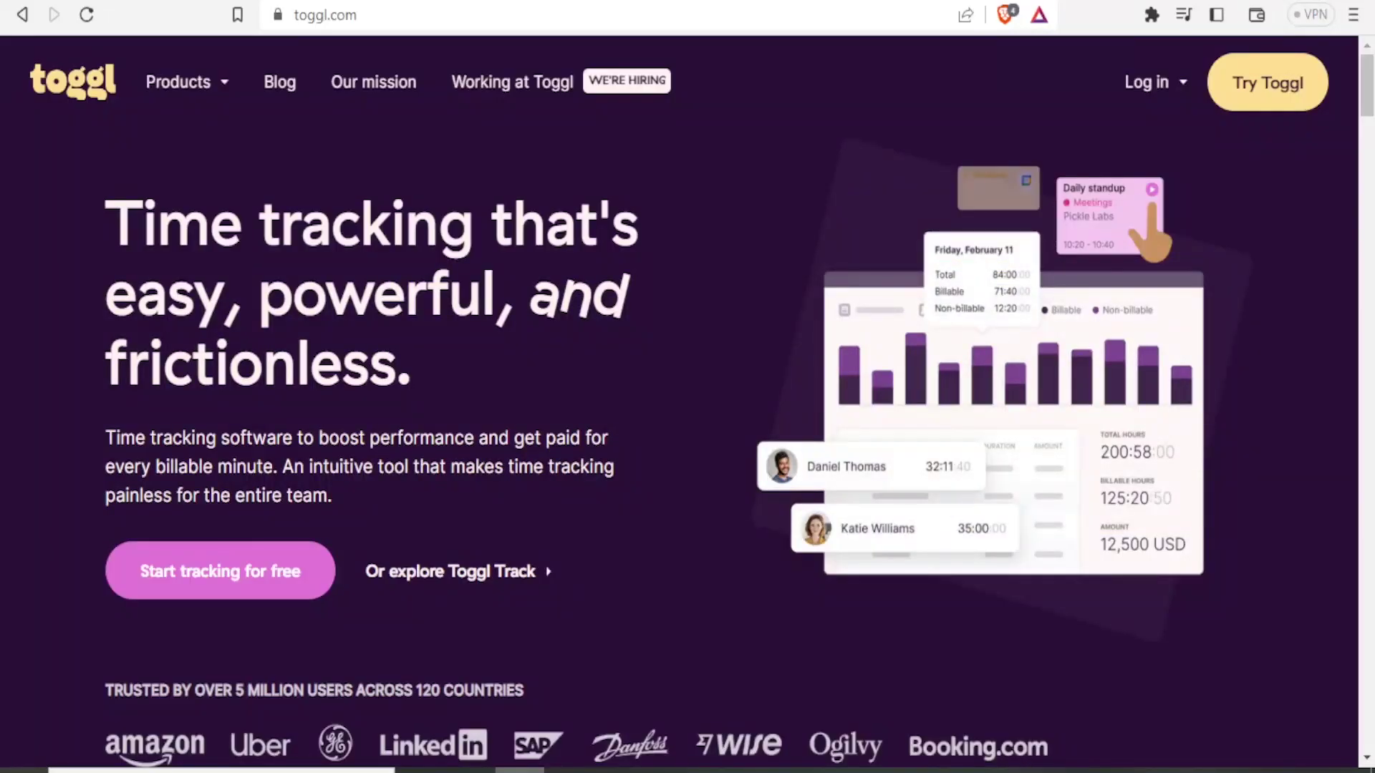
scroll(1370, 102, down, 3)
scroll(1370, 102, up, 3)
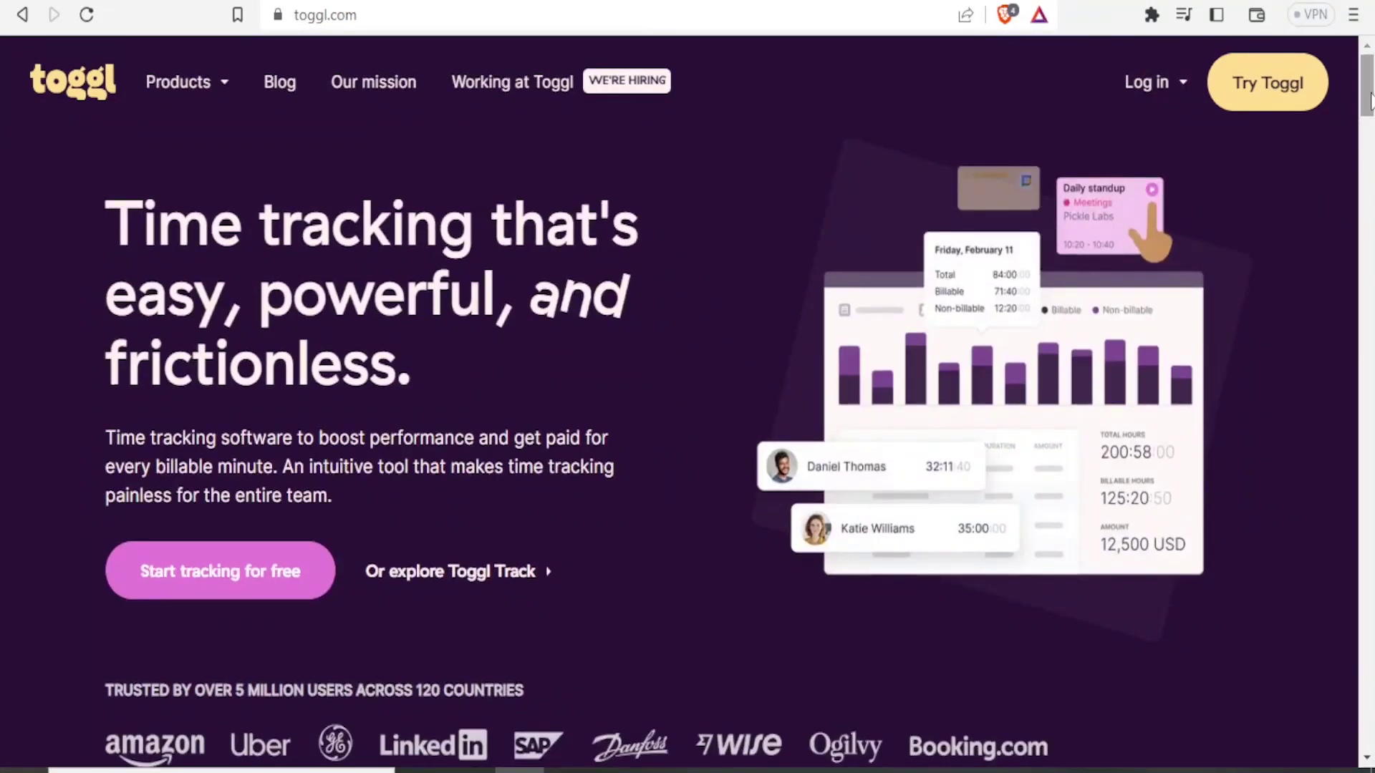
drag(1370, 103, 1370, 122)
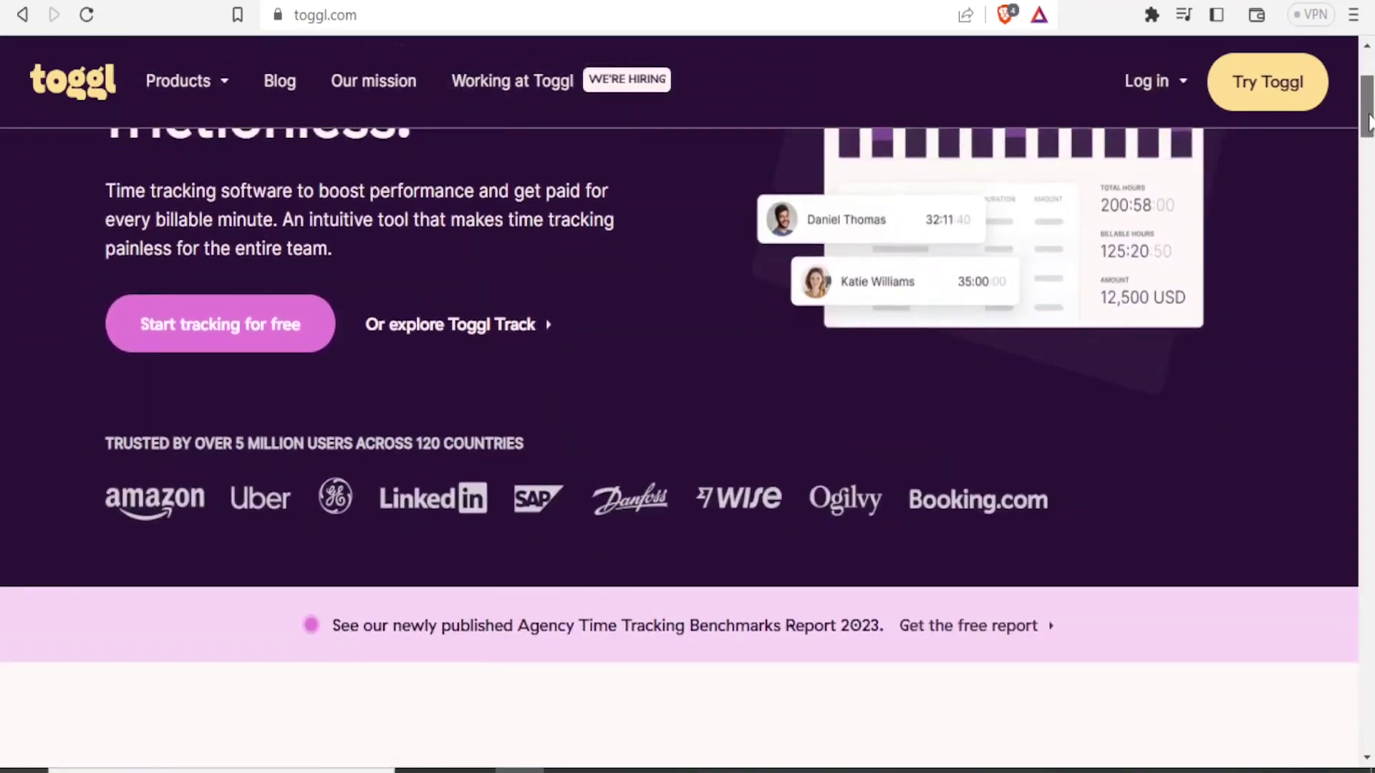
mouse_move(1370, 122)
mouse_down()
mouse_move(1368, 214)
mouse_move(1369, 93)
mouse_move(1368, 627)
mouse_move(1368, 100)
mouse_up()
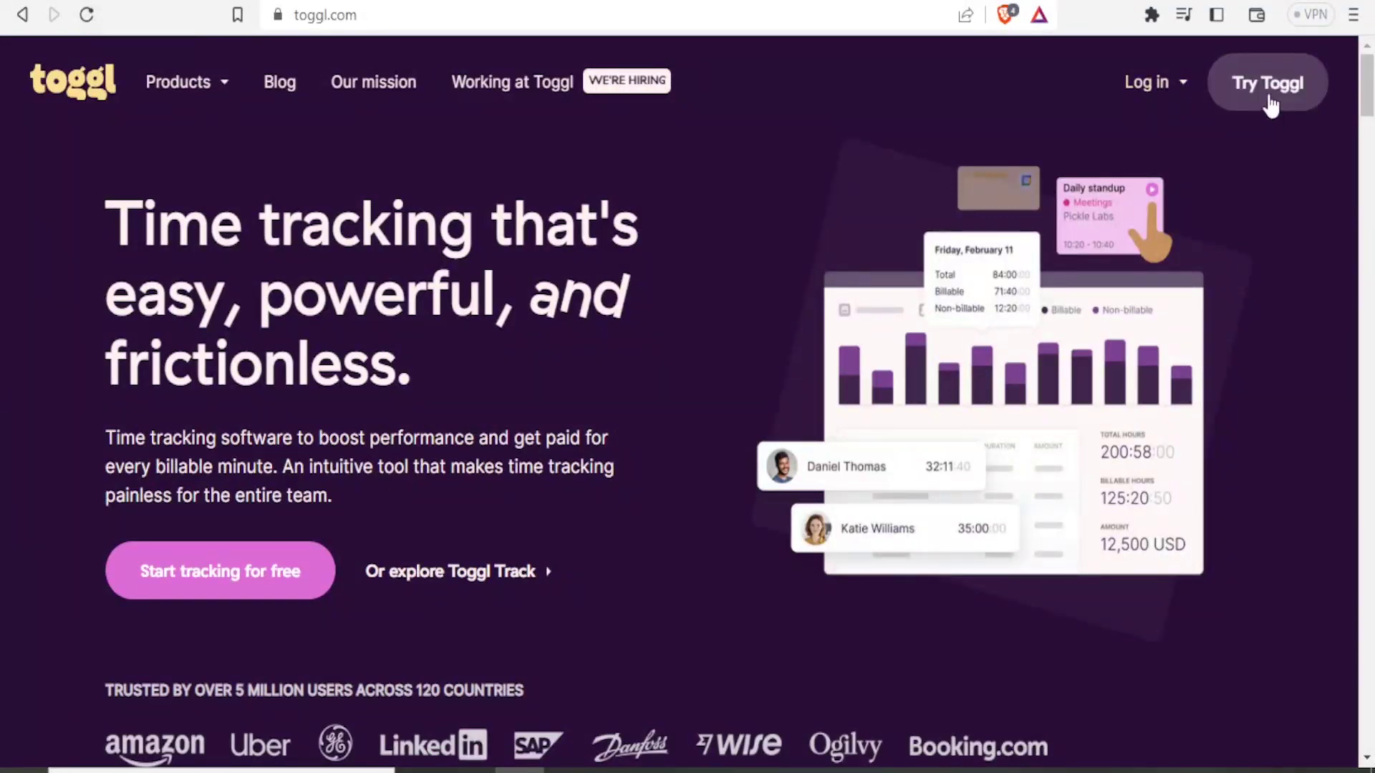
Sign up for a free account using the email address and account password, and begin the onboarding name entry
click(224, 592)
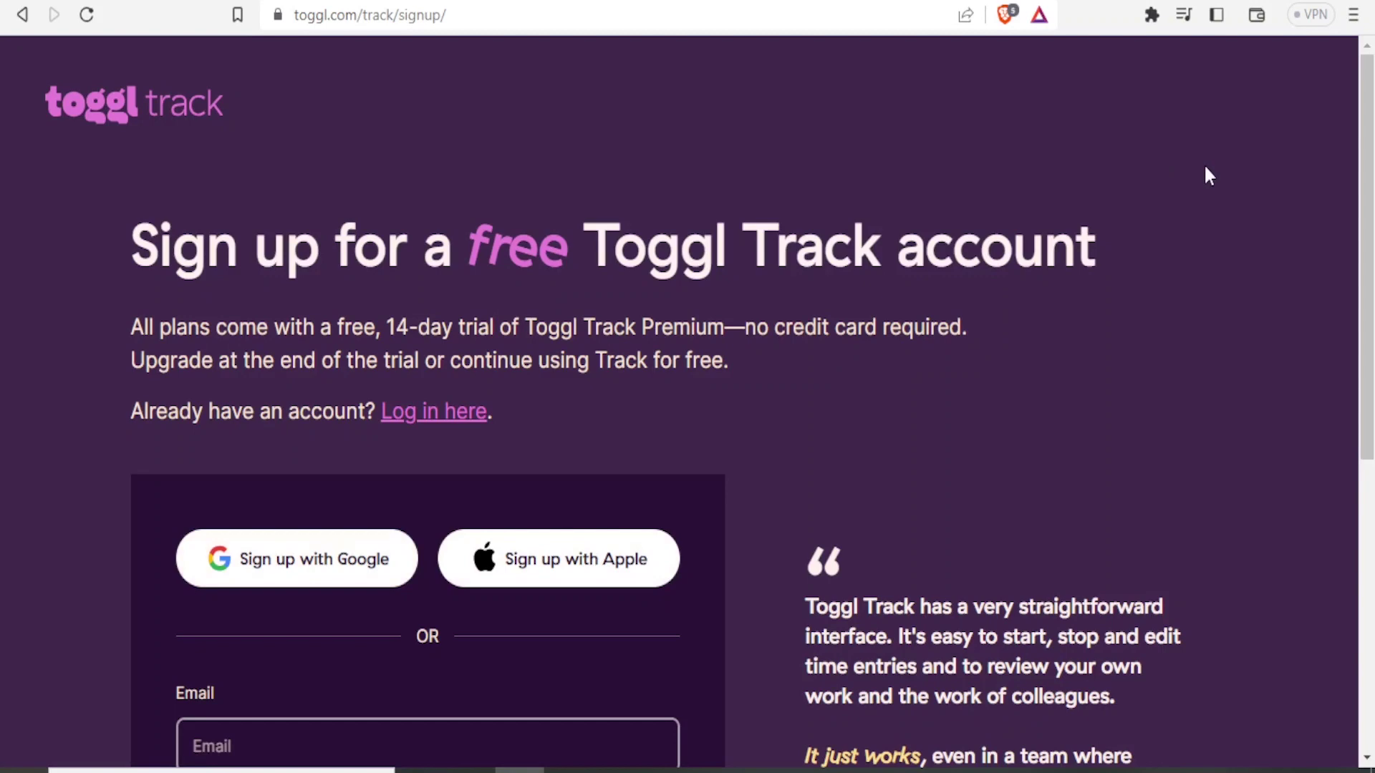
scroll(1205, 176, down, 6)
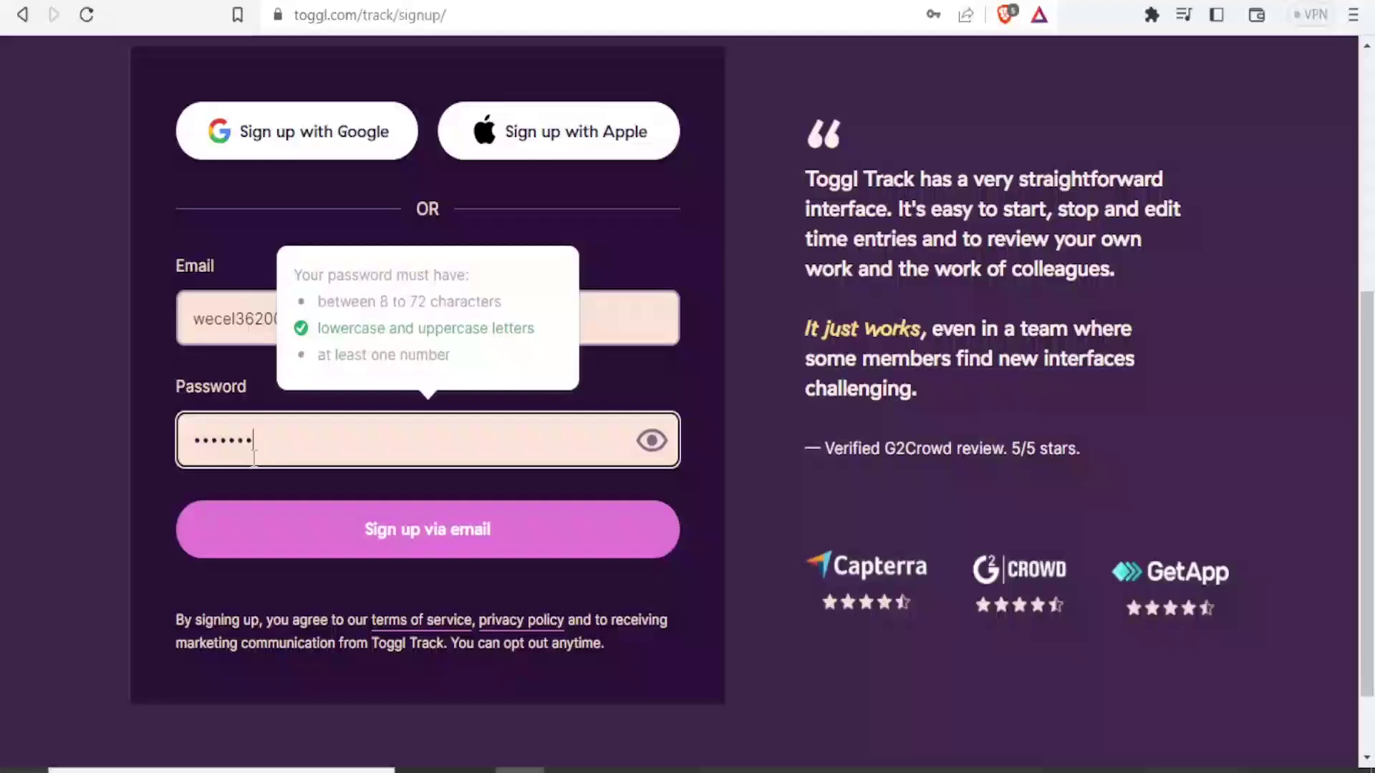
text(1)
key(Return)
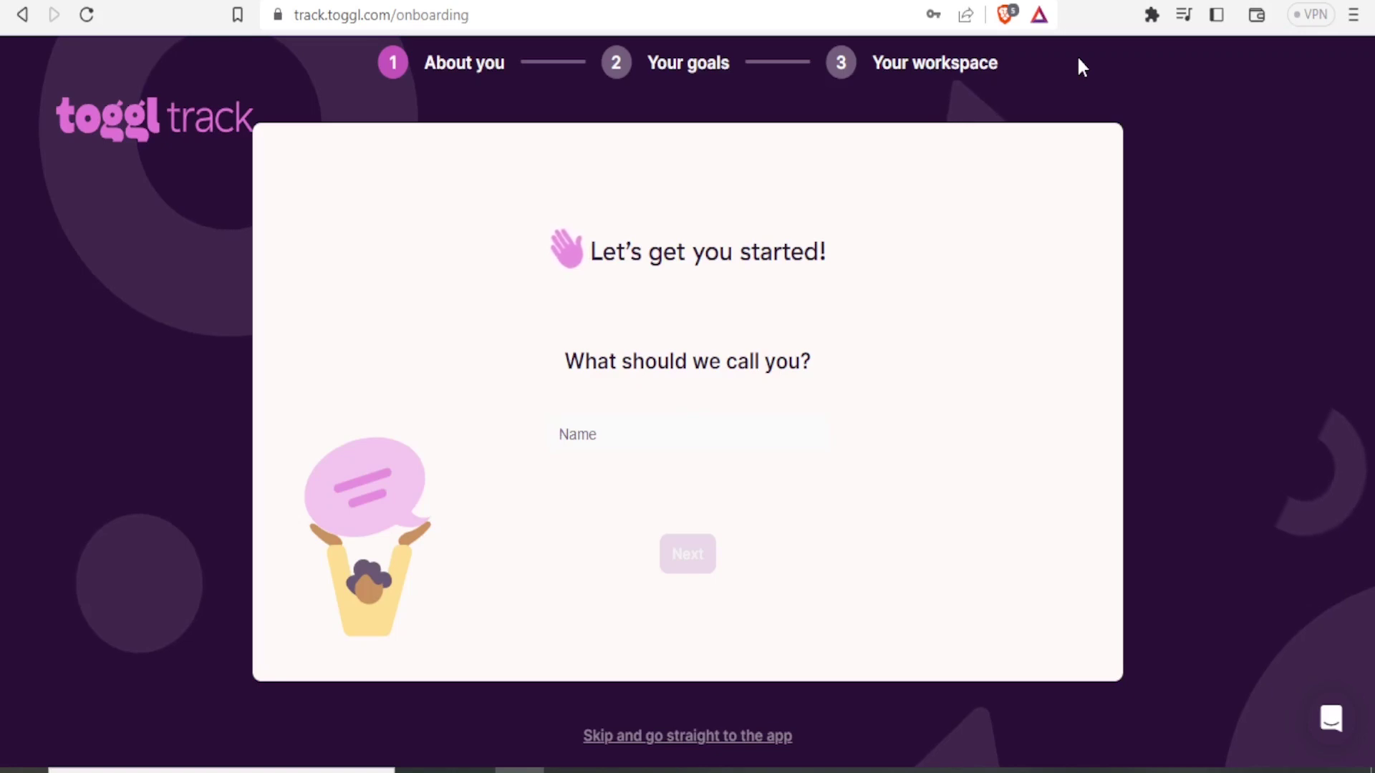
click(589, 431)
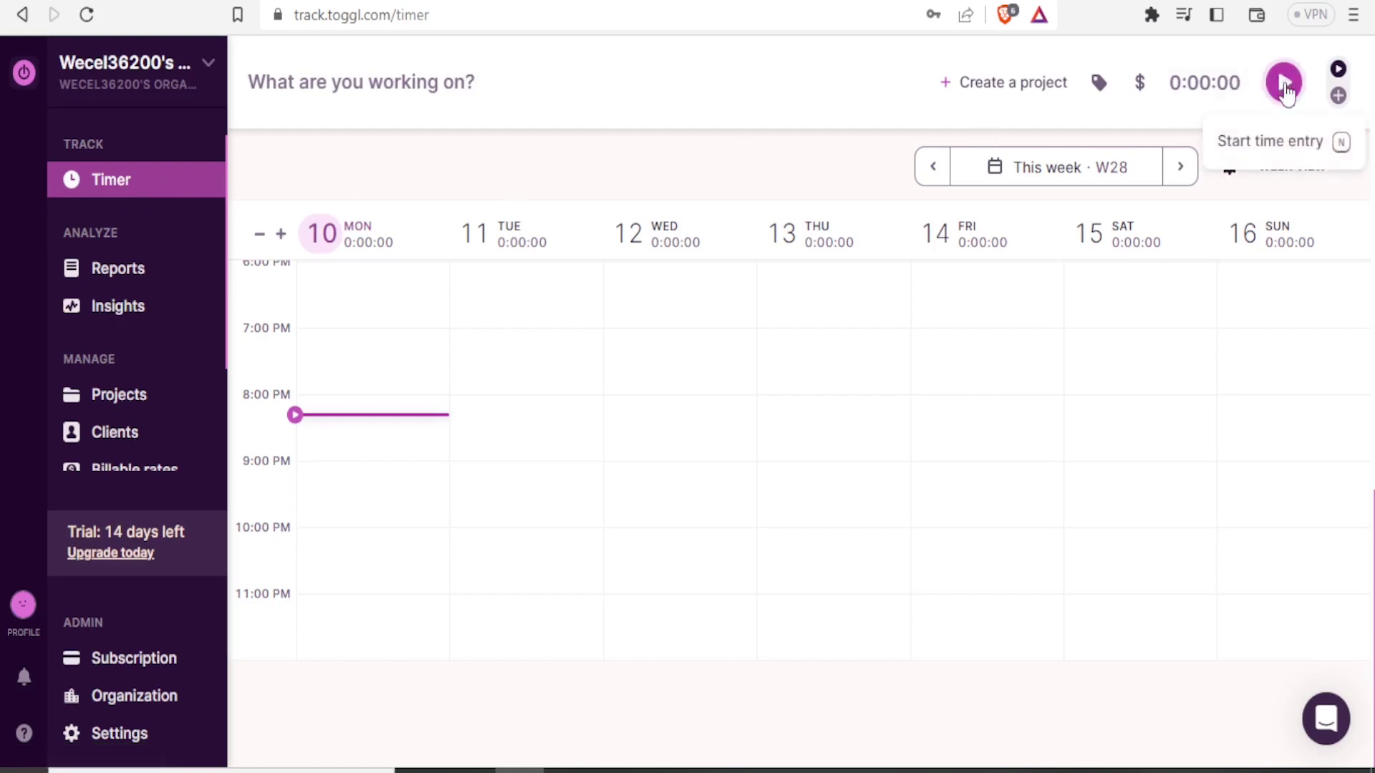
Record a short time entry with no description or project by starting and stopping the timer
click(1285, 83)
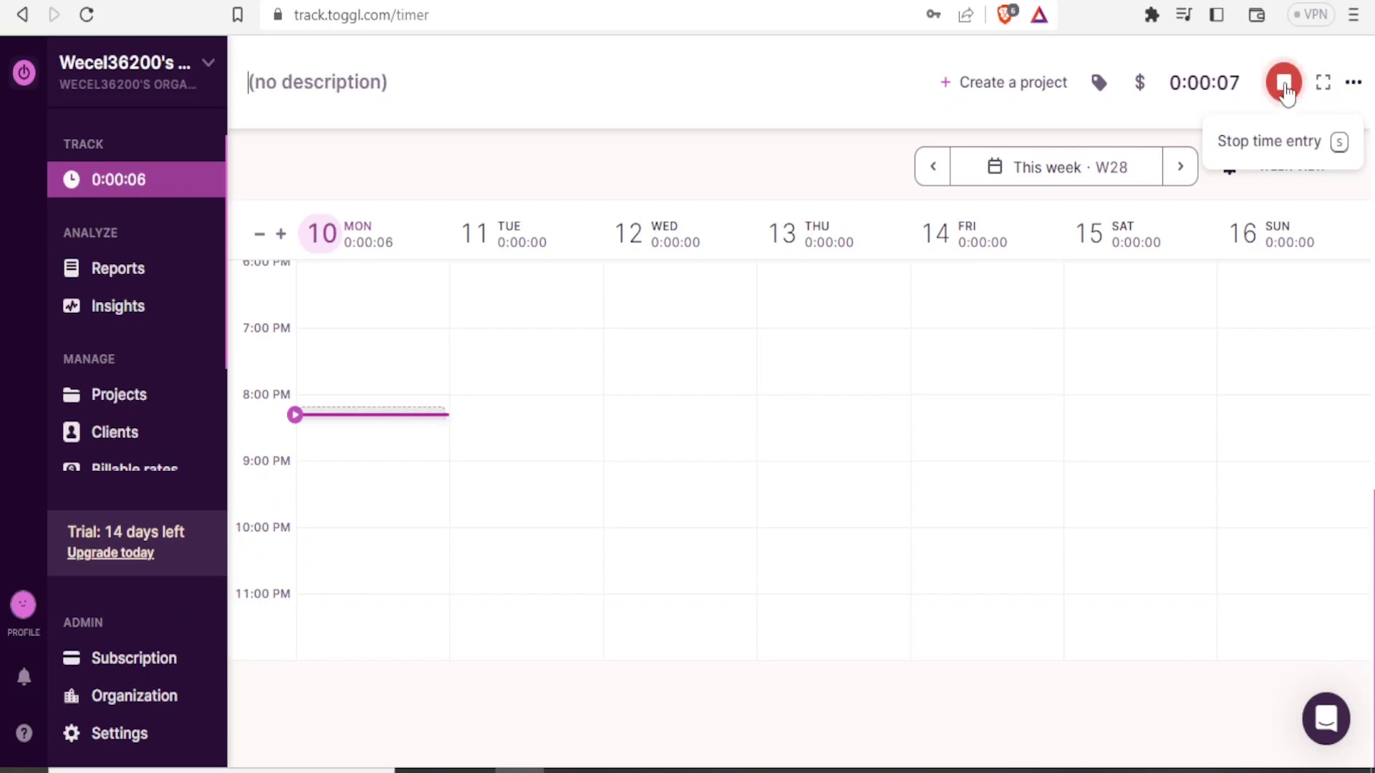
click(1286, 86)
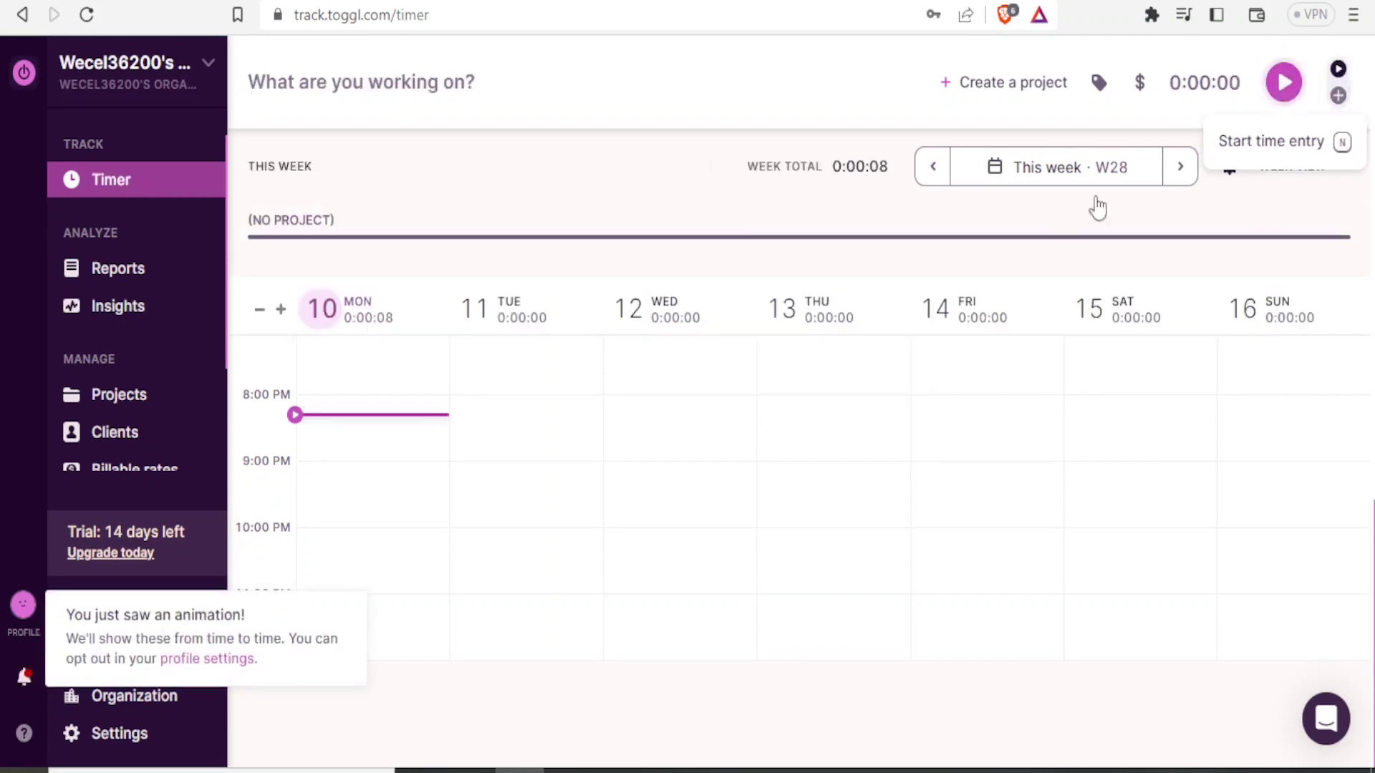
mouse_move(1049, 234)
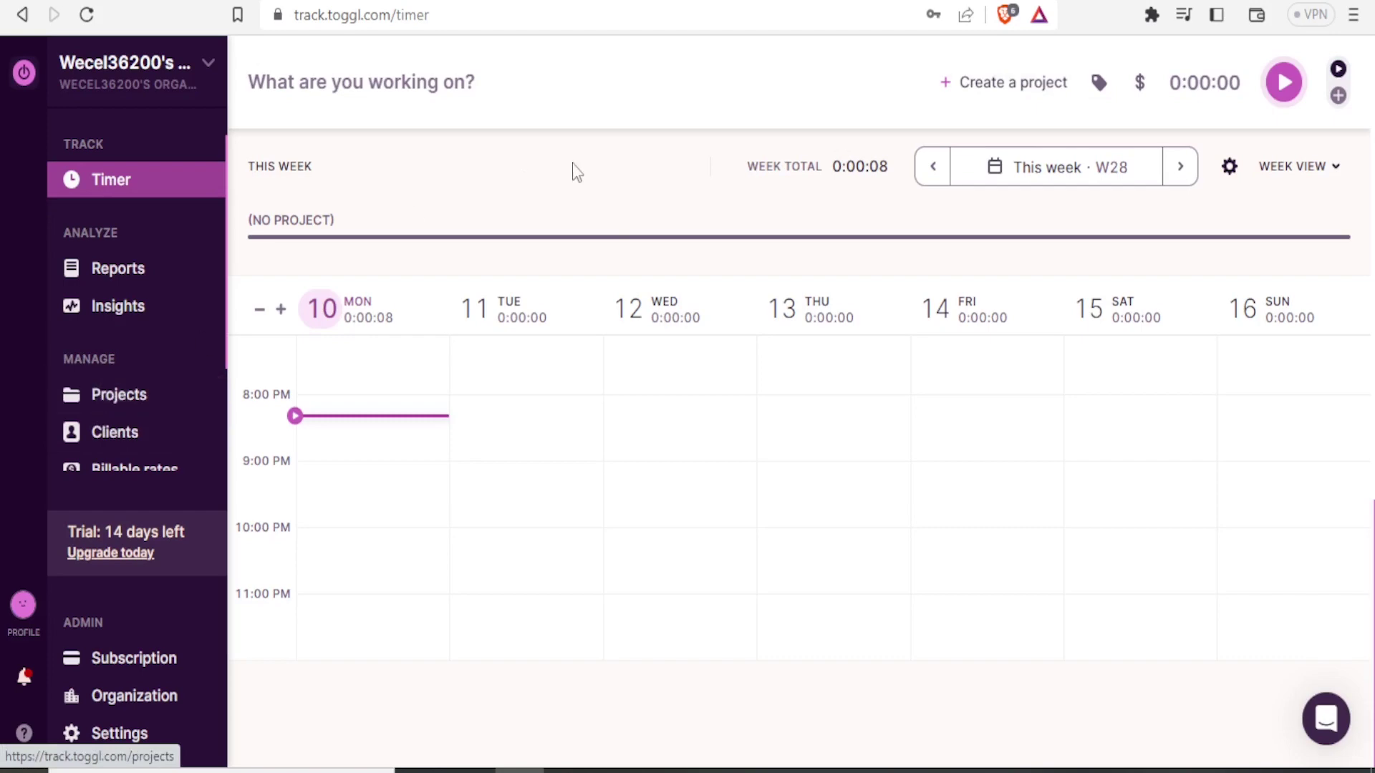
Start a new project named with the client's first name plus "Videos" and add the client's full name as its new client
click(978, 85)
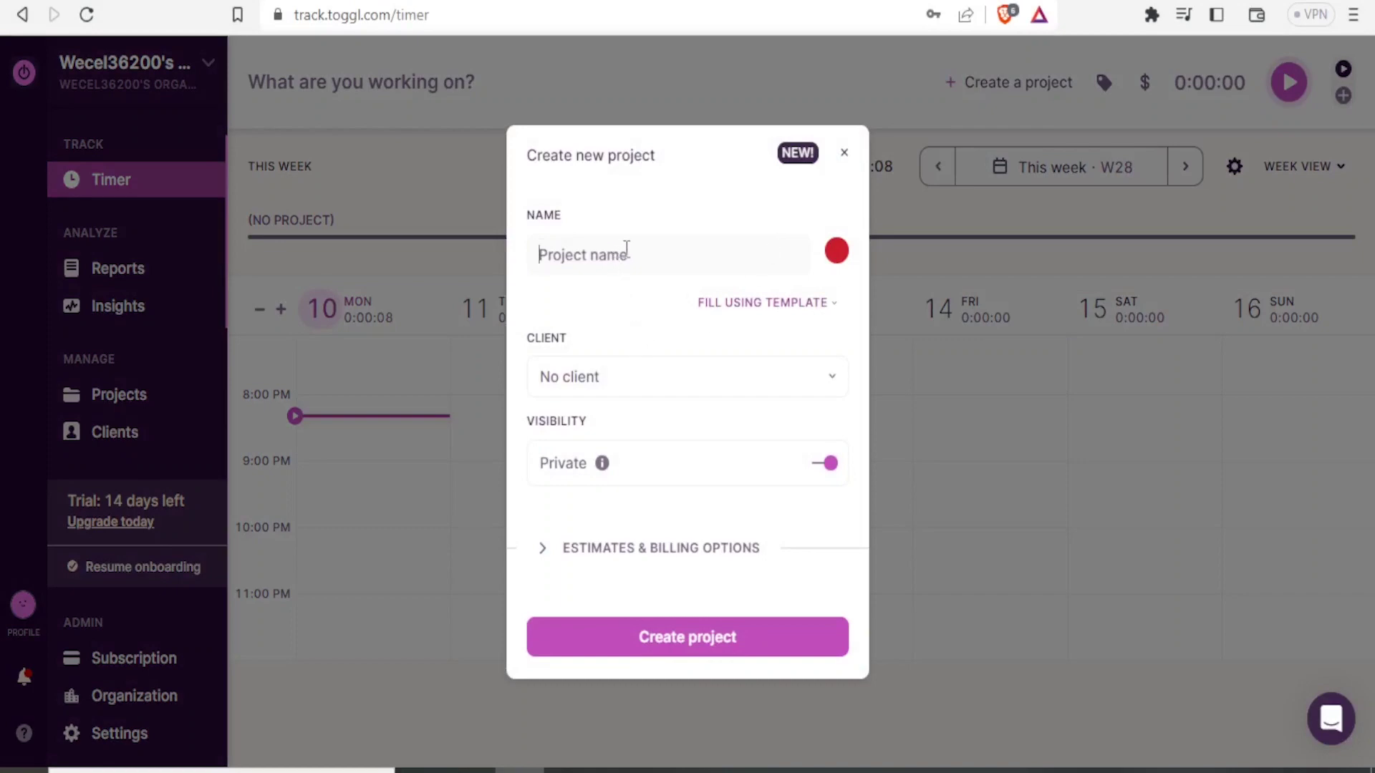
text(Joe Videos)
click(616, 374)
text(Joe)
key(BackSpace)
key(BackSpace)
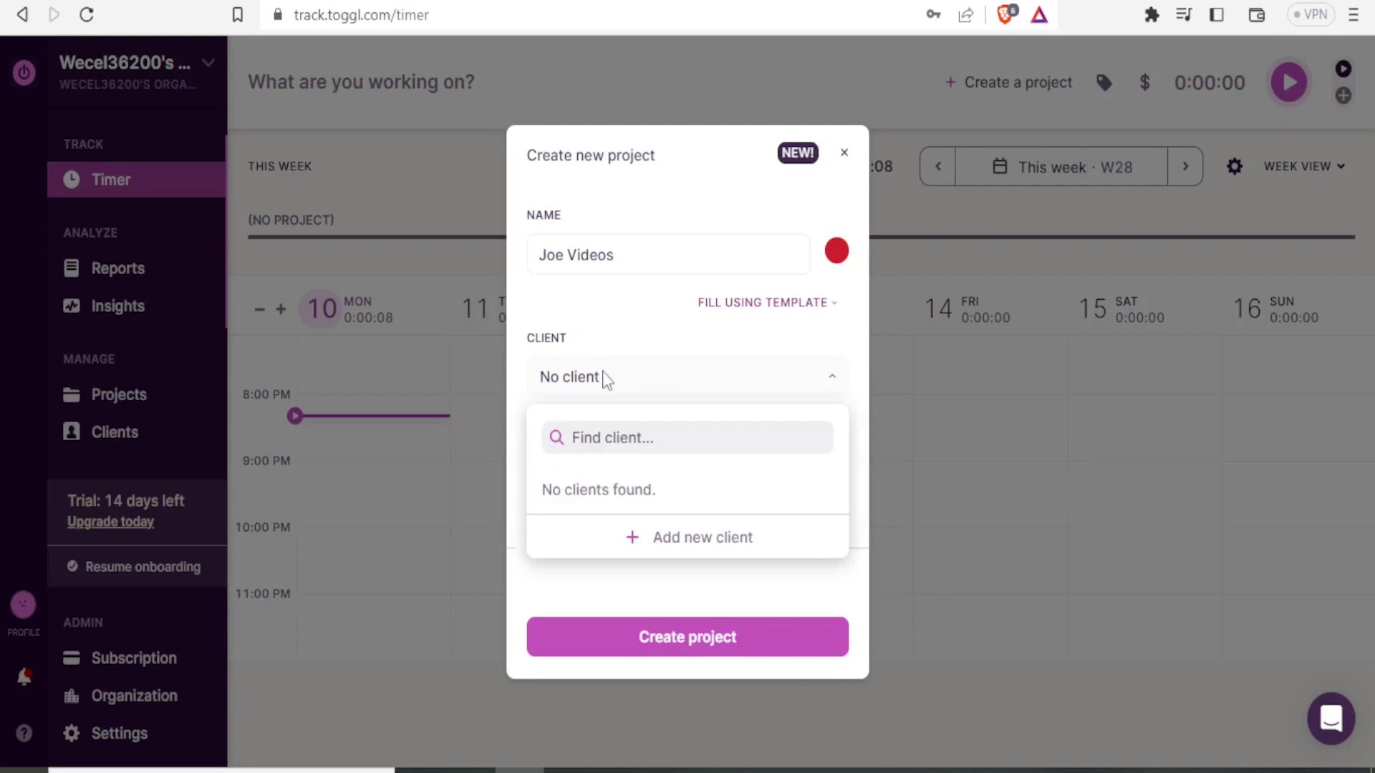
click(691, 538)
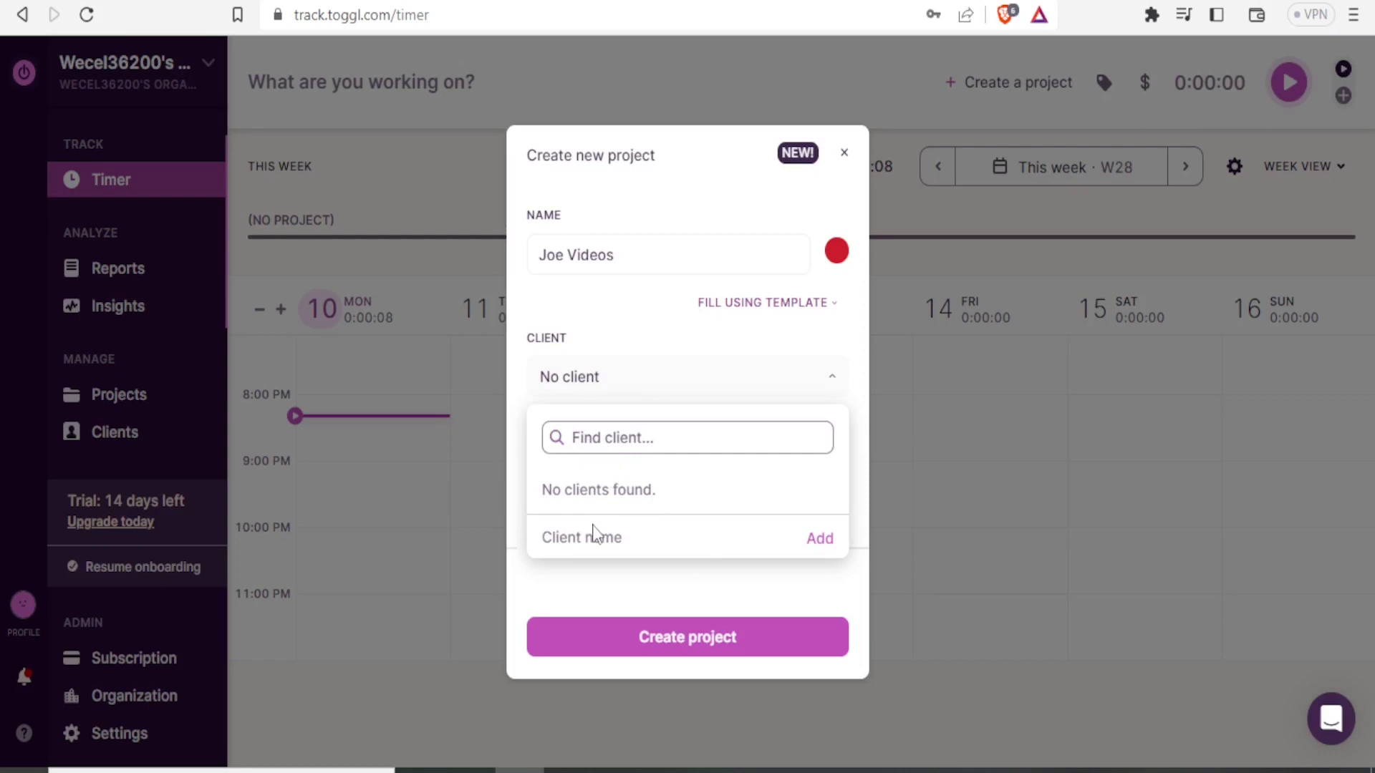
text(Joe Smith)
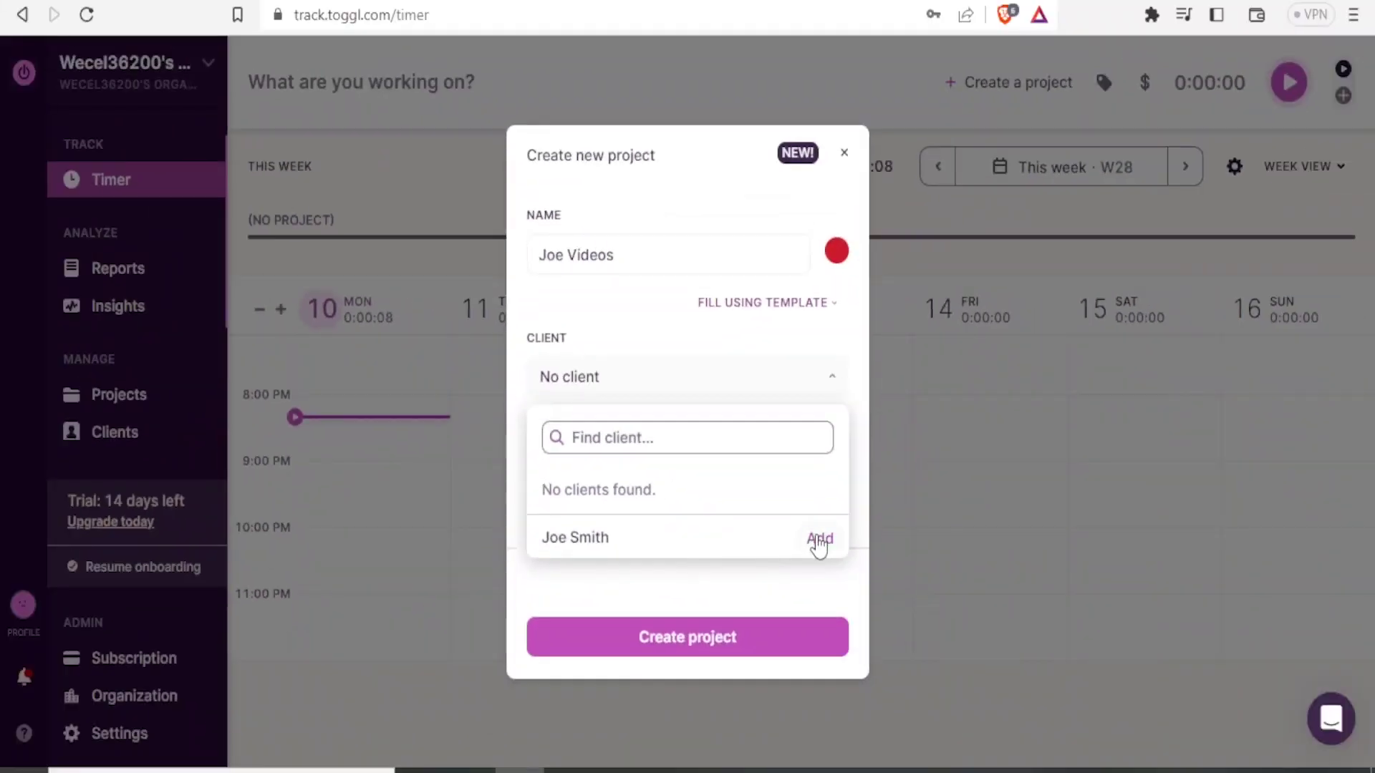
click(821, 541)
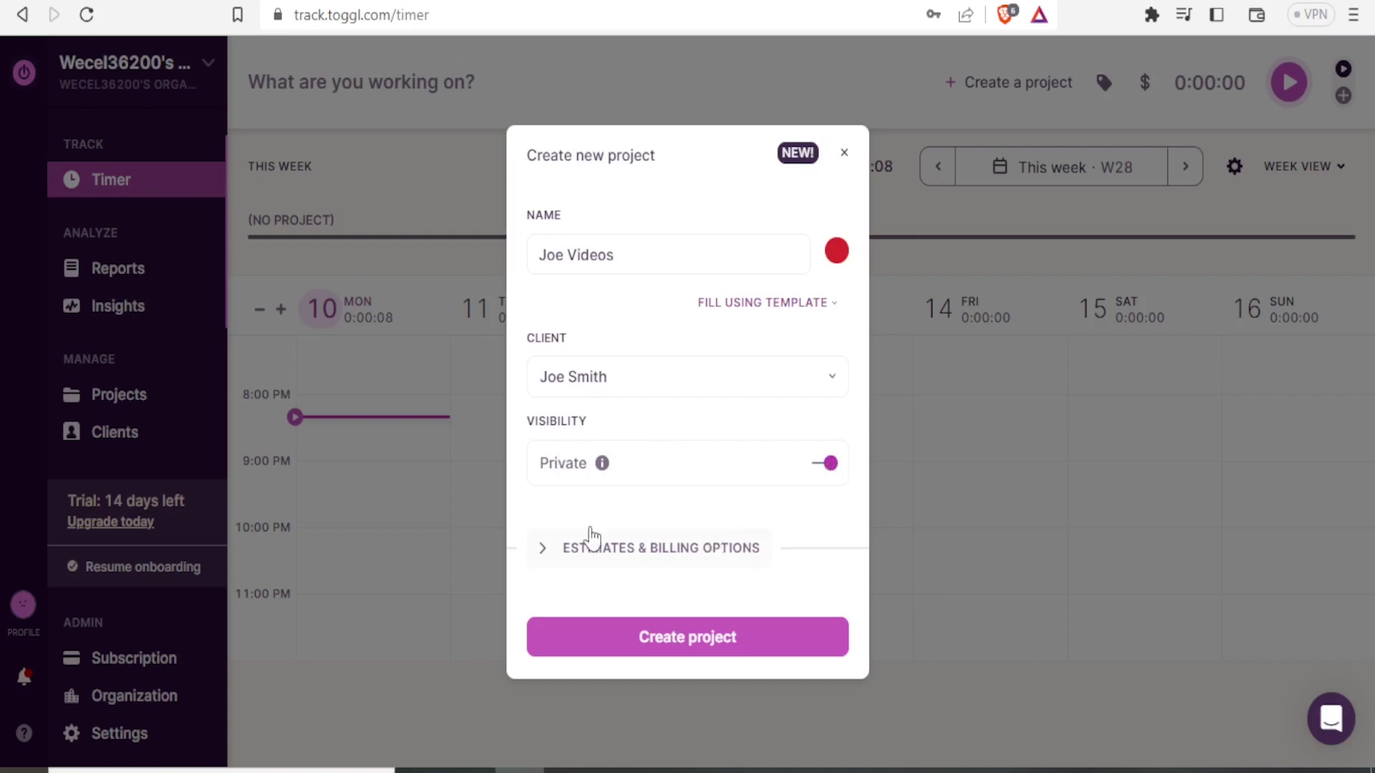
Expand the estimates and billing options, and try the Recurring setting with its period choices before switching it off
click(542, 552)
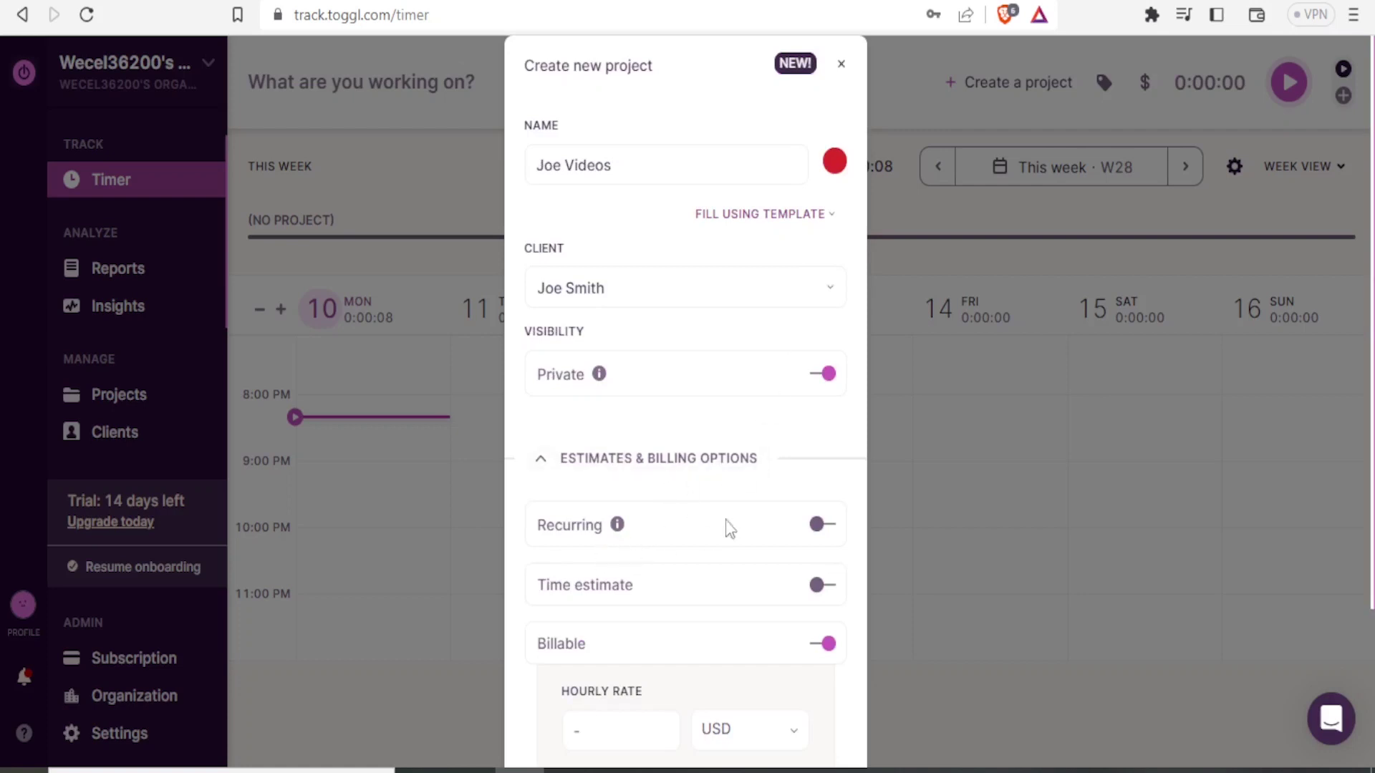
click(829, 541)
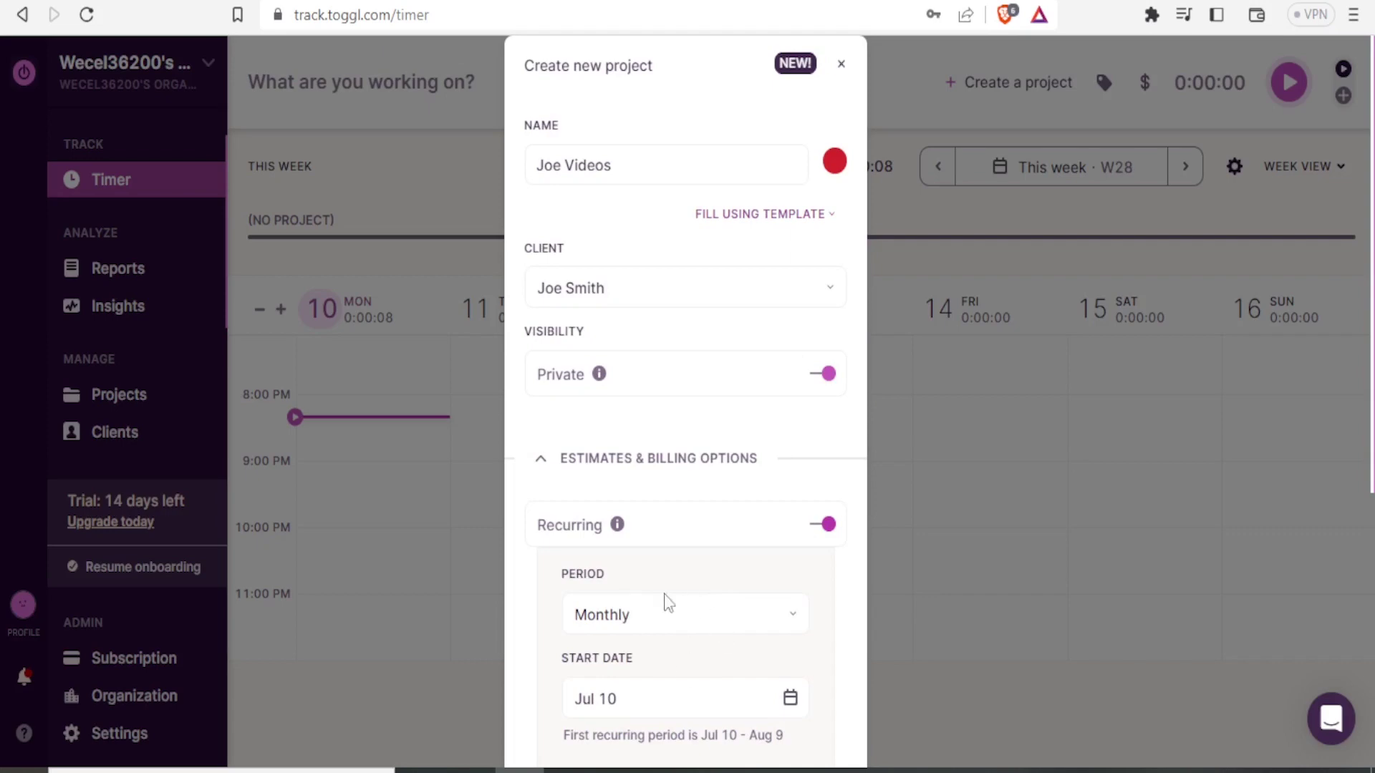
click(791, 620)
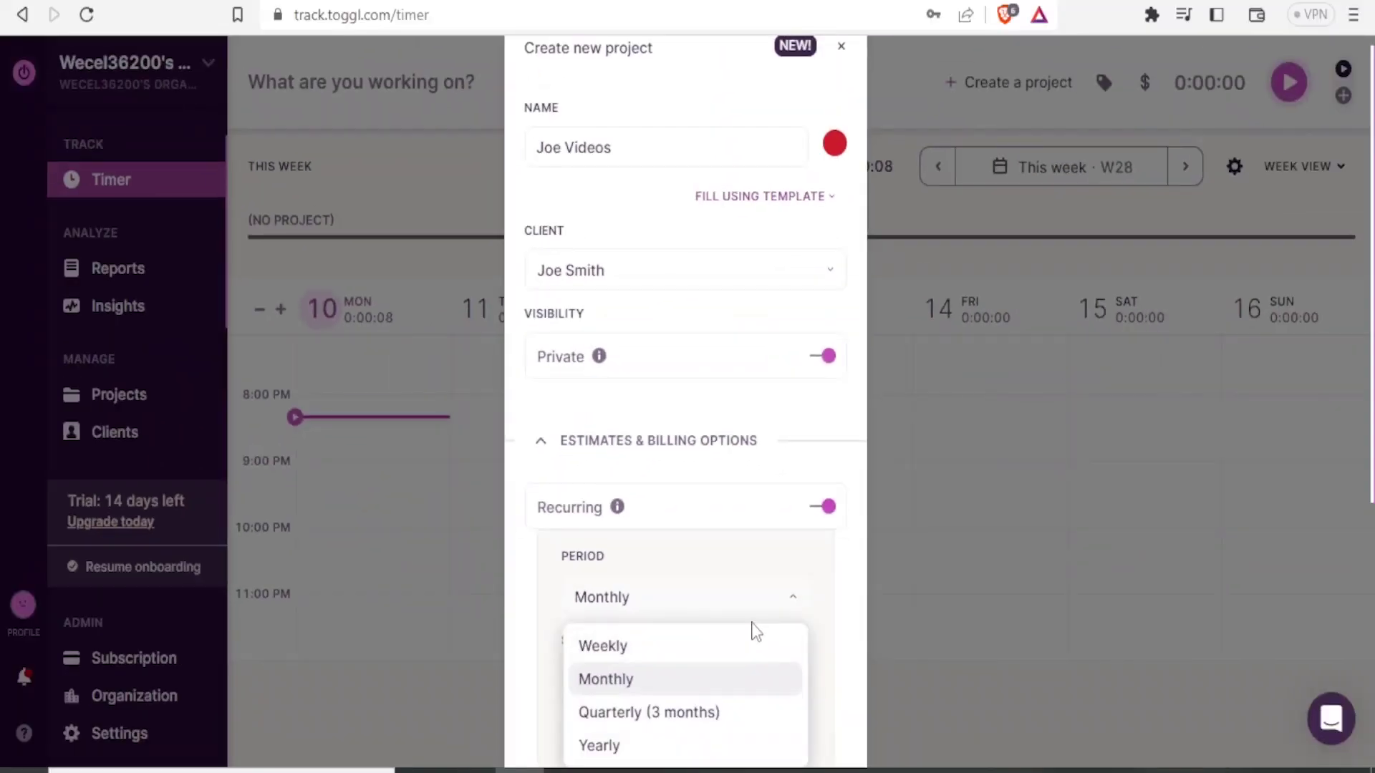
click(821, 520)
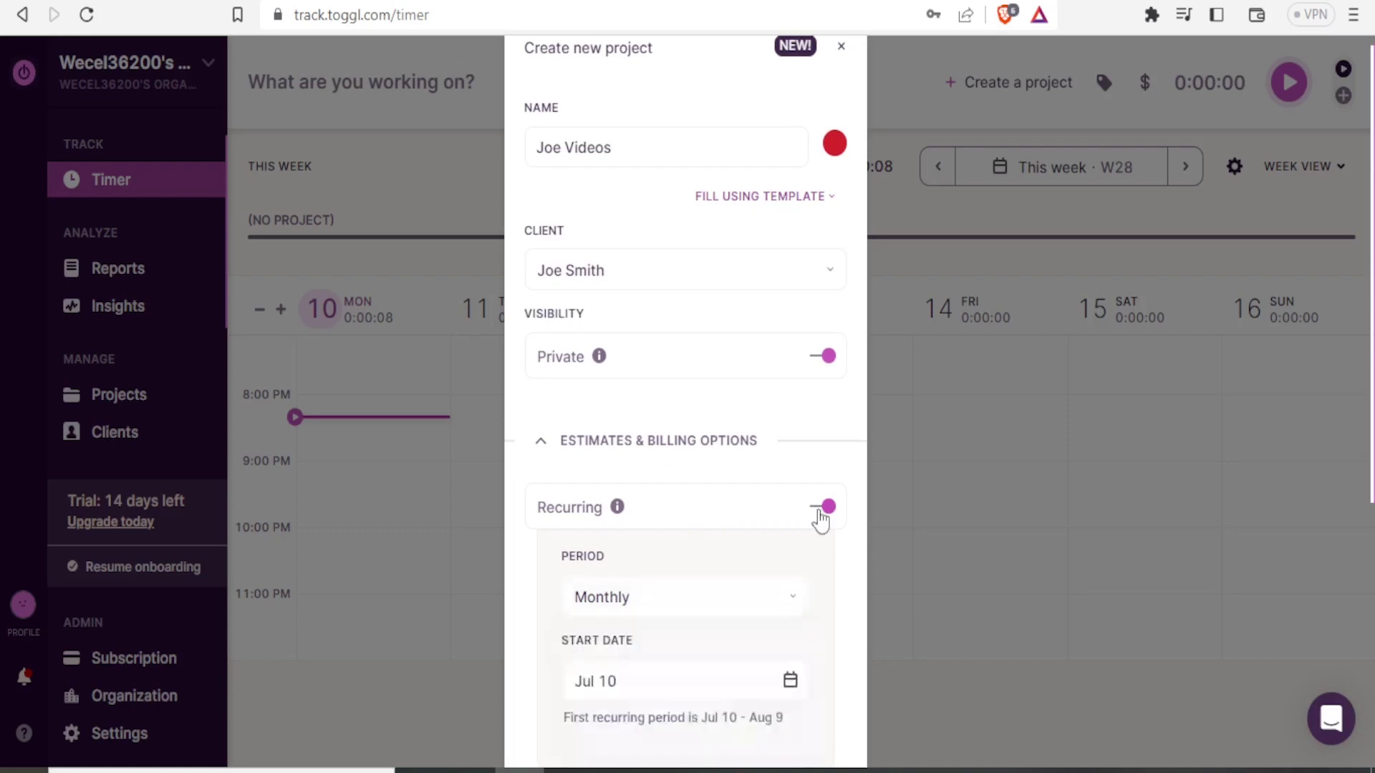
click(820, 515)
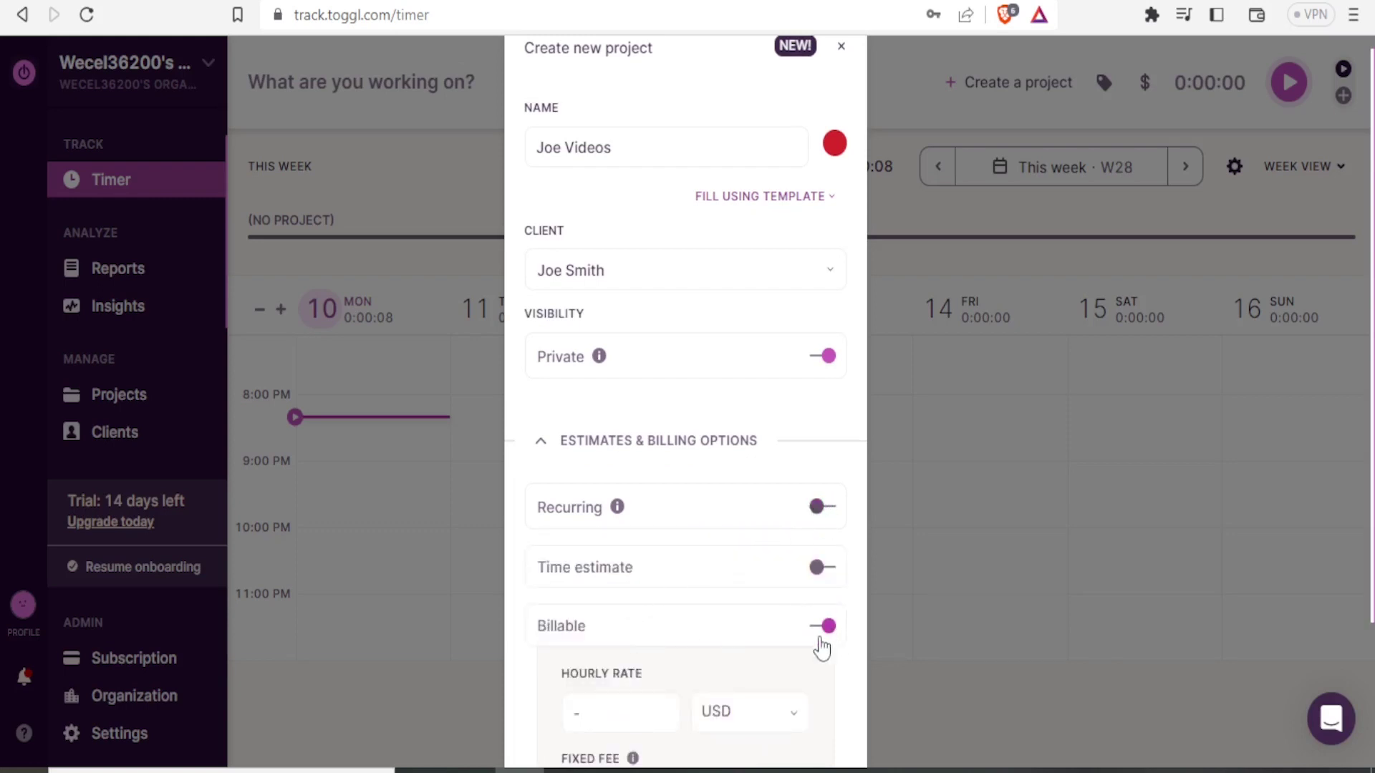
Enter the billing rate in USD and create the billable project with the rate applied starting today
scroll(1328, 659, down, 3)
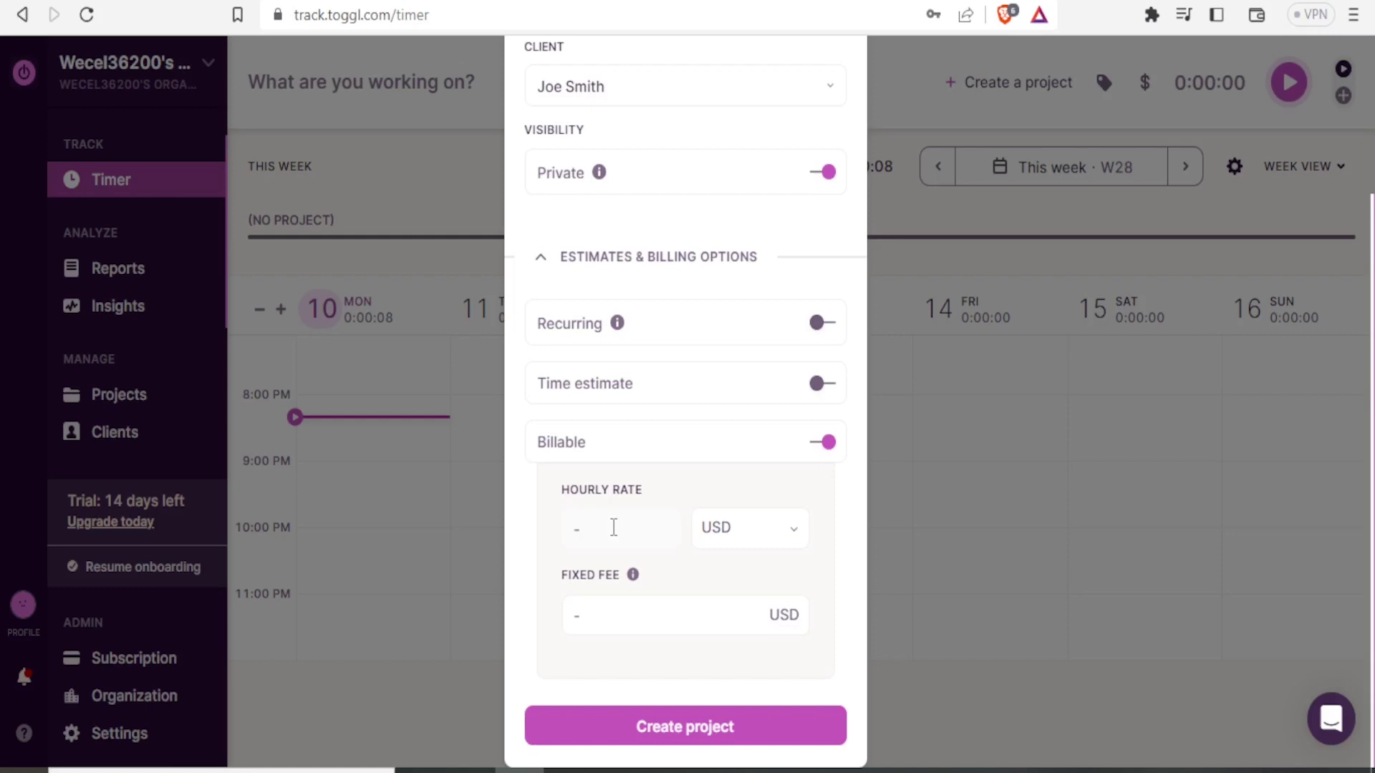
click(592, 611)
click(585, 747)
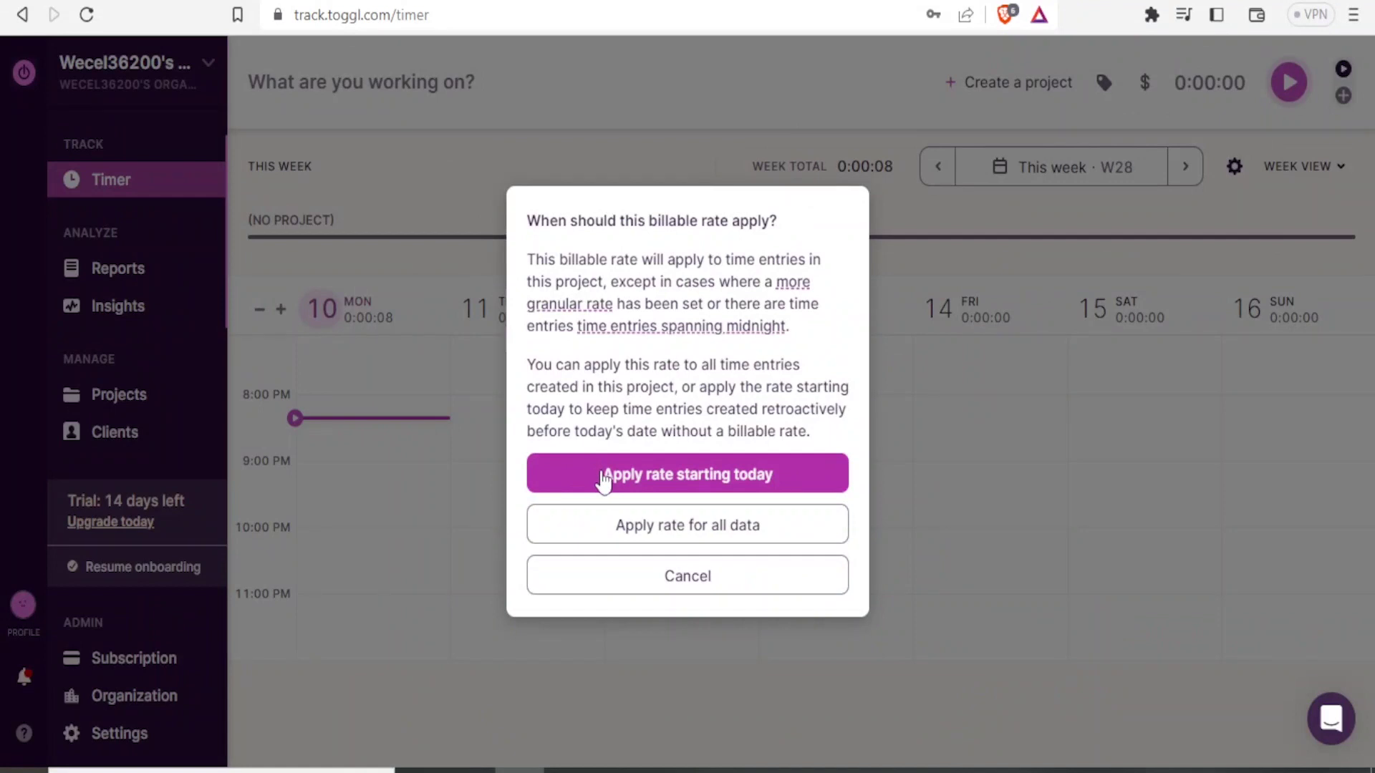
click(658, 486)
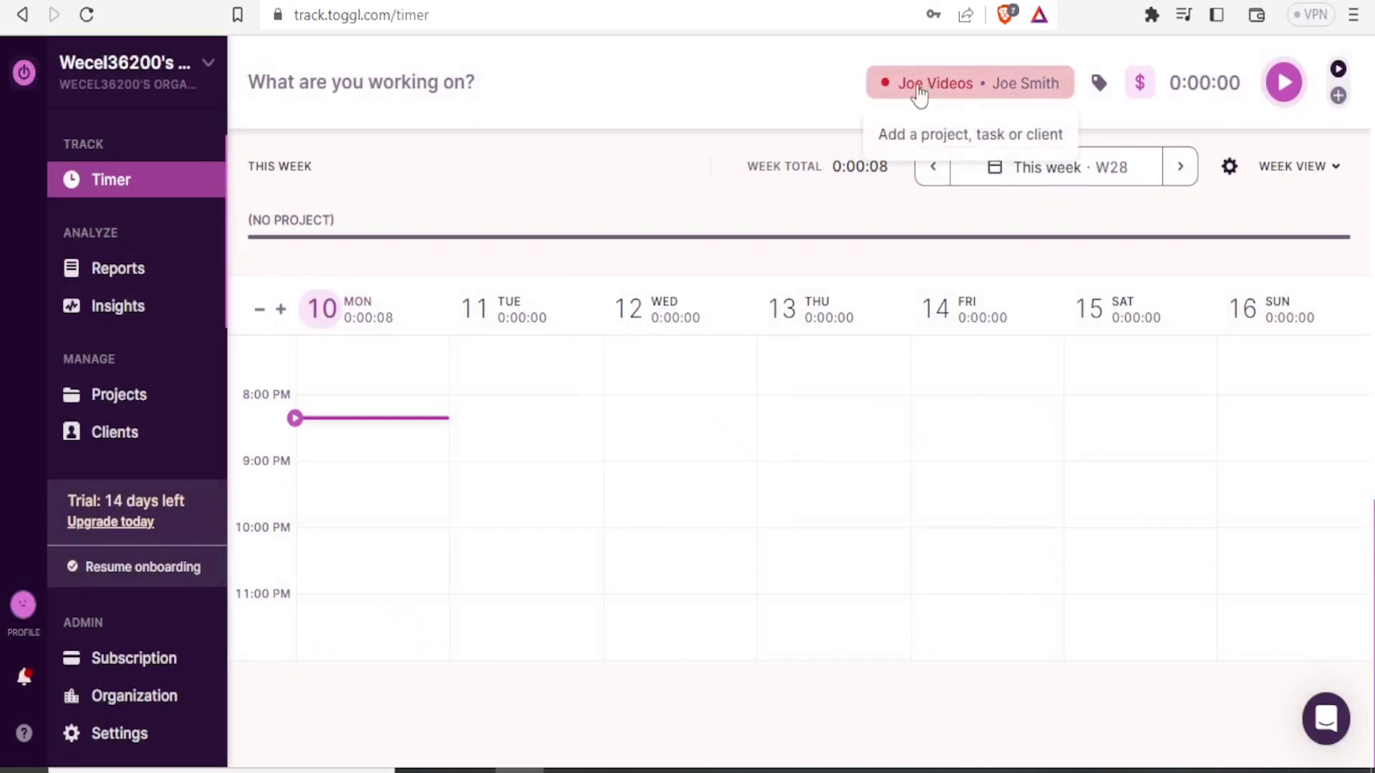
Start the timer for a billable time entry on the new client project, leaving tags and description empty
click(1100, 86)
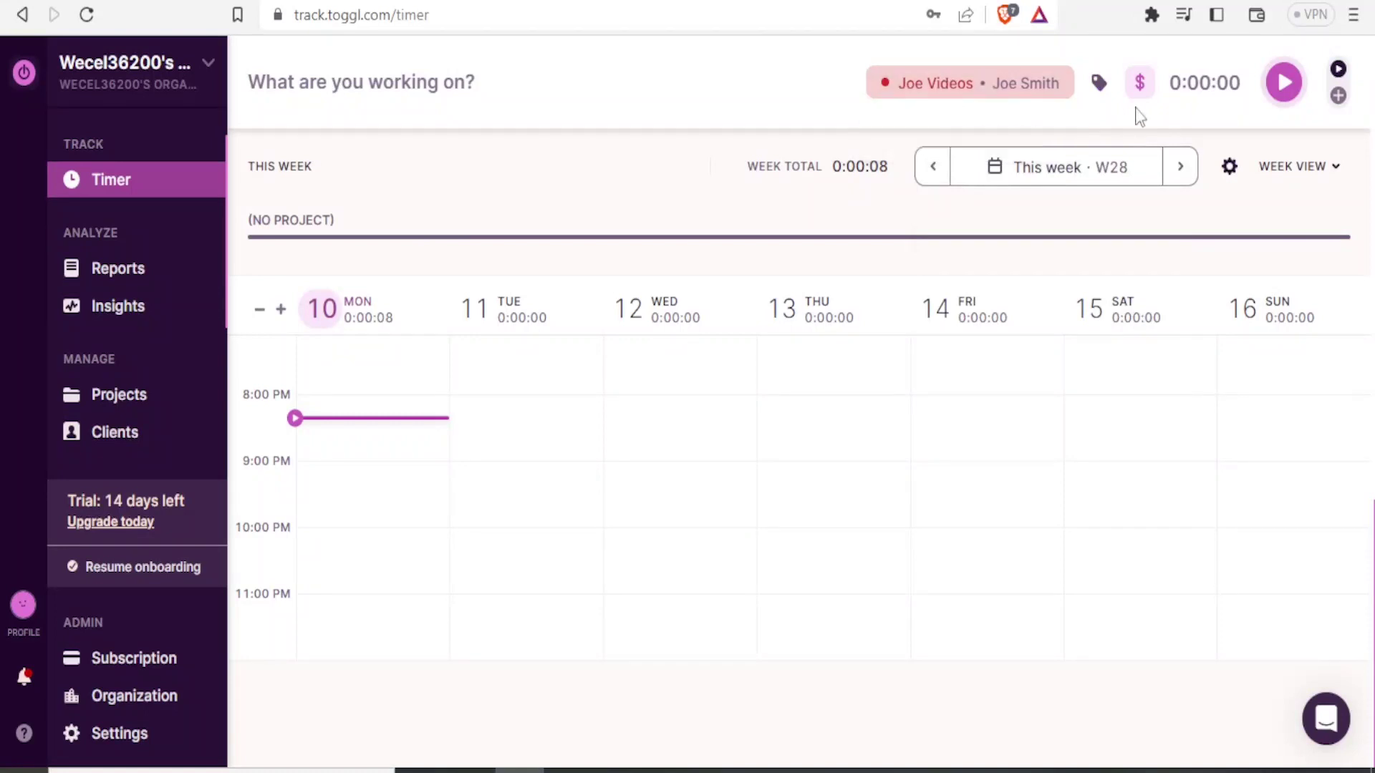
click(1286, 86)
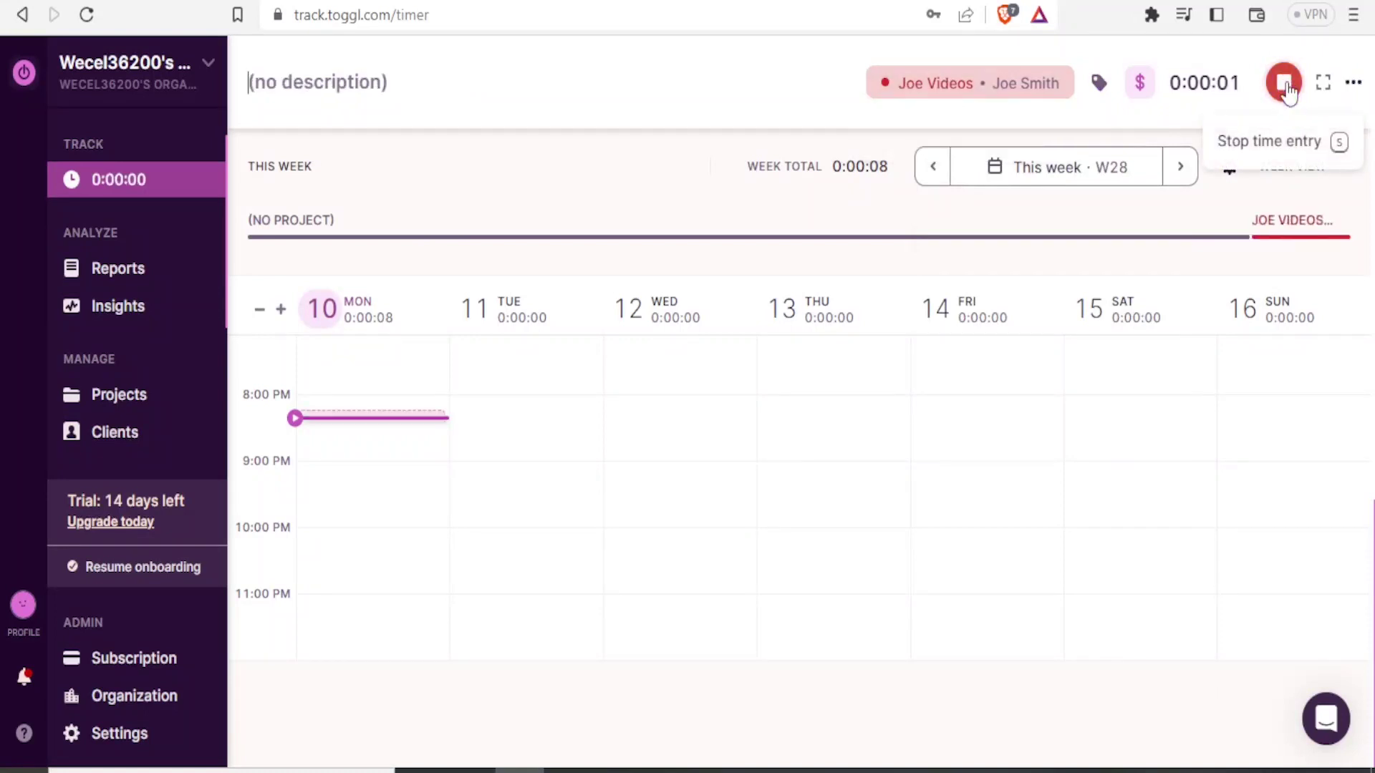
mouse_move(1277, 233)
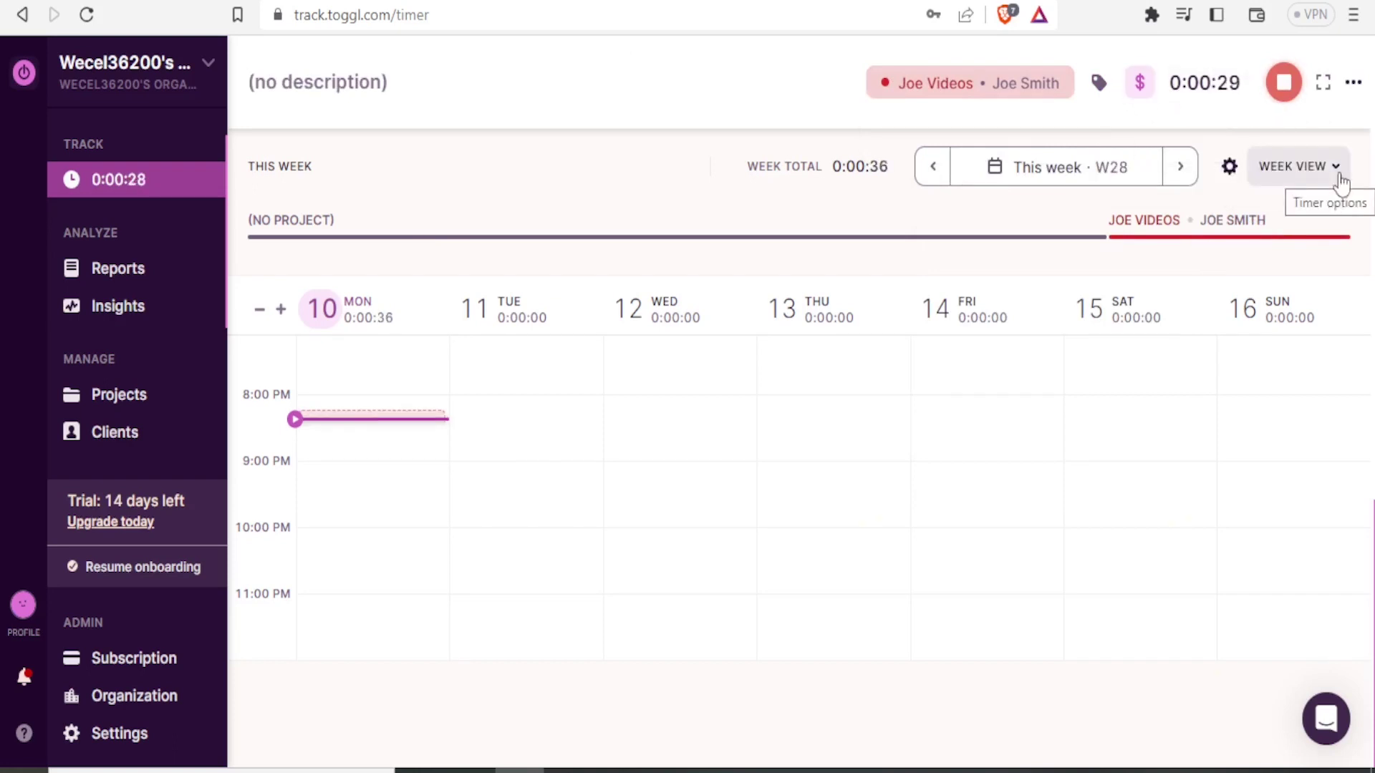
Switch the time entry view to Day and return it to Week
click(1340, 176)
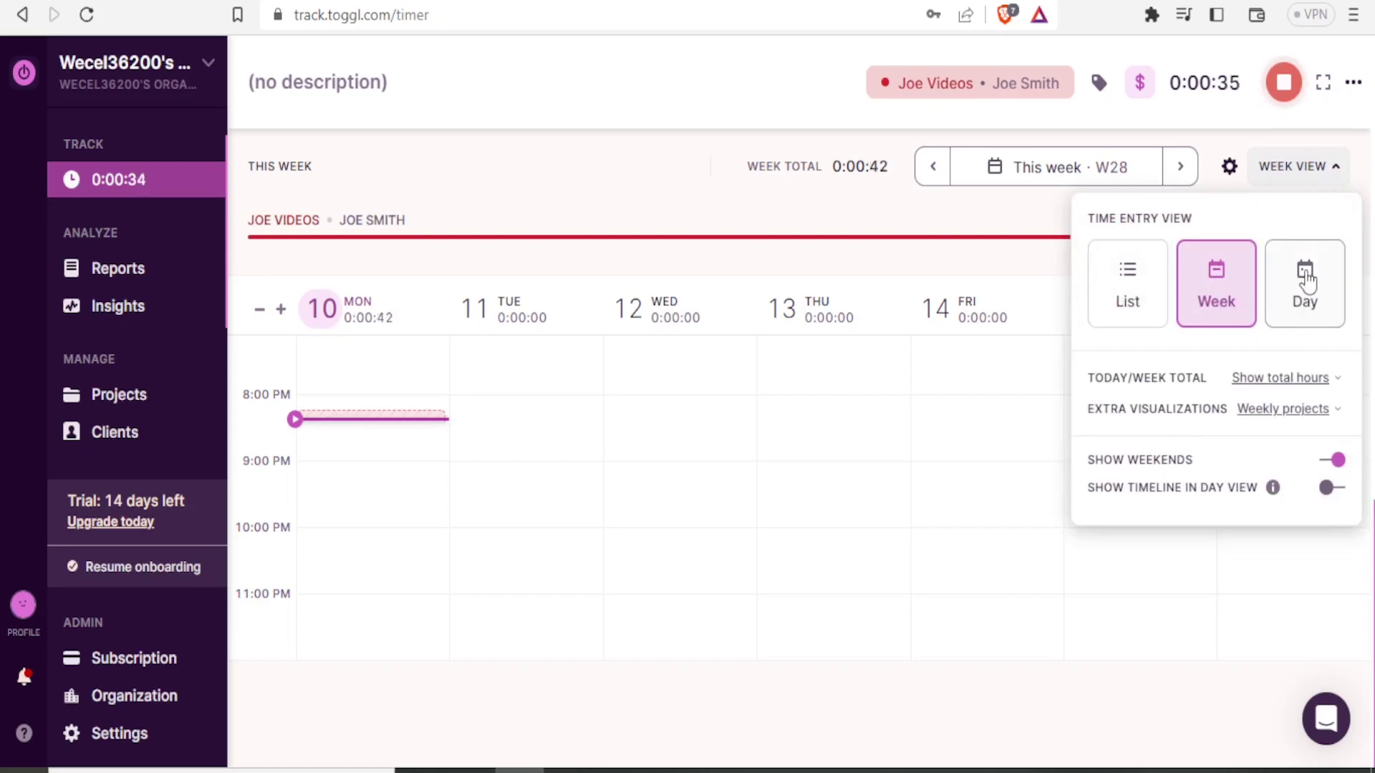
click(1307, 283)
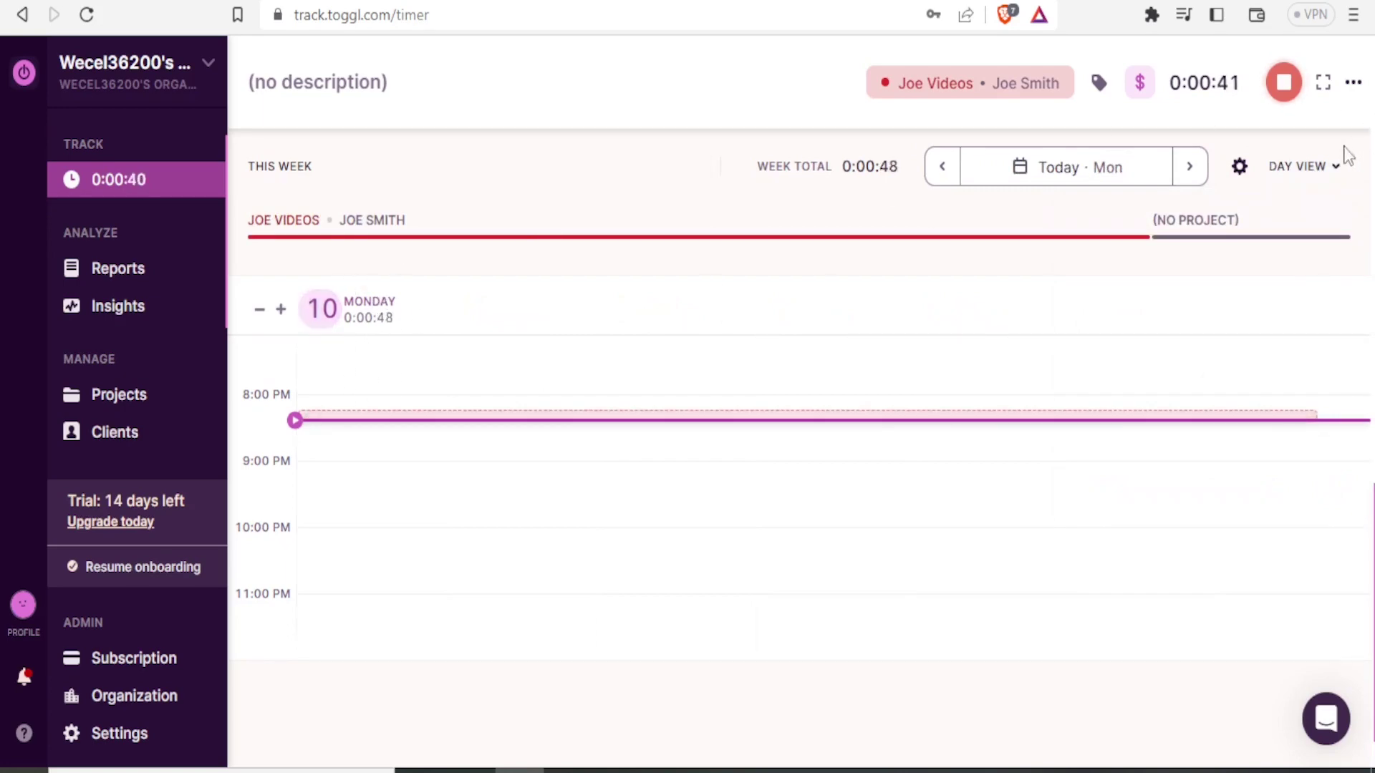
click(1337, 171)
click(1228, 287)
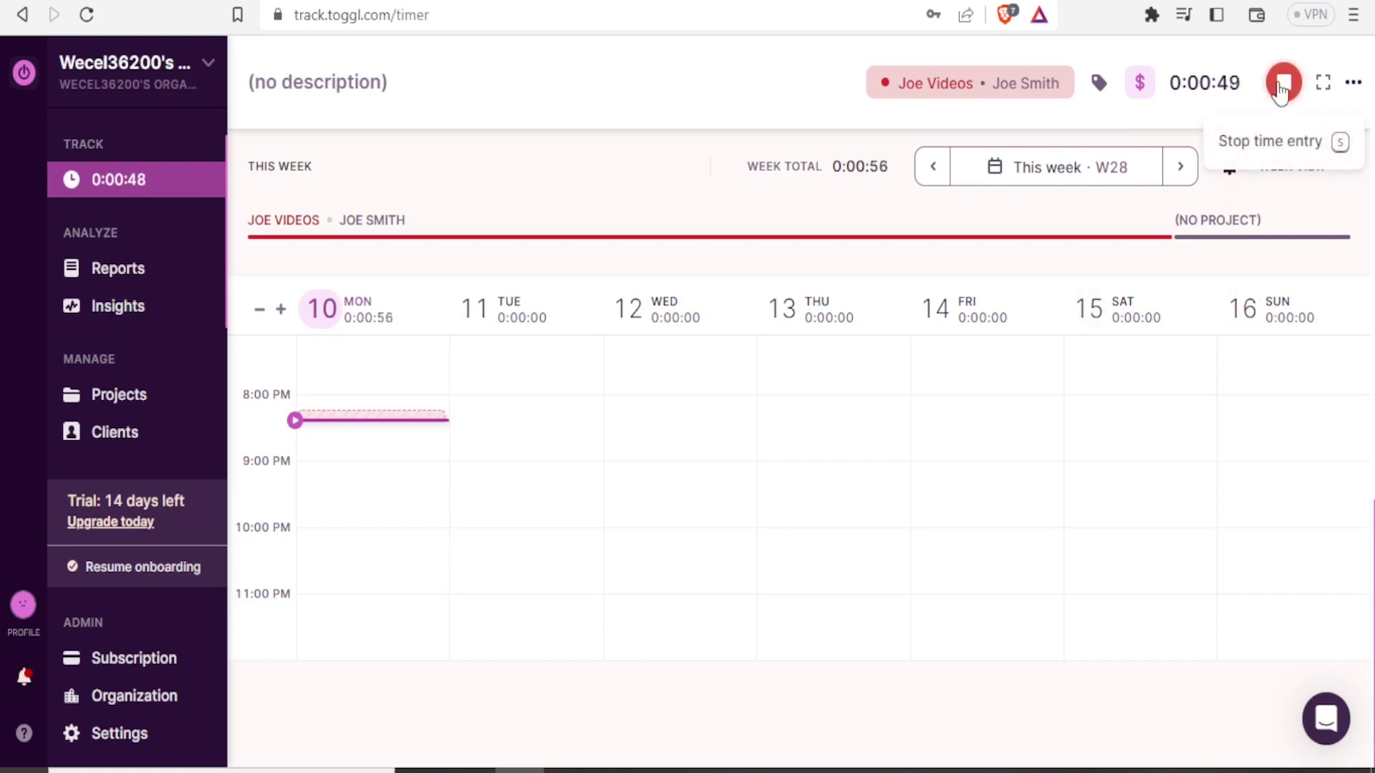
click(1279, 86)
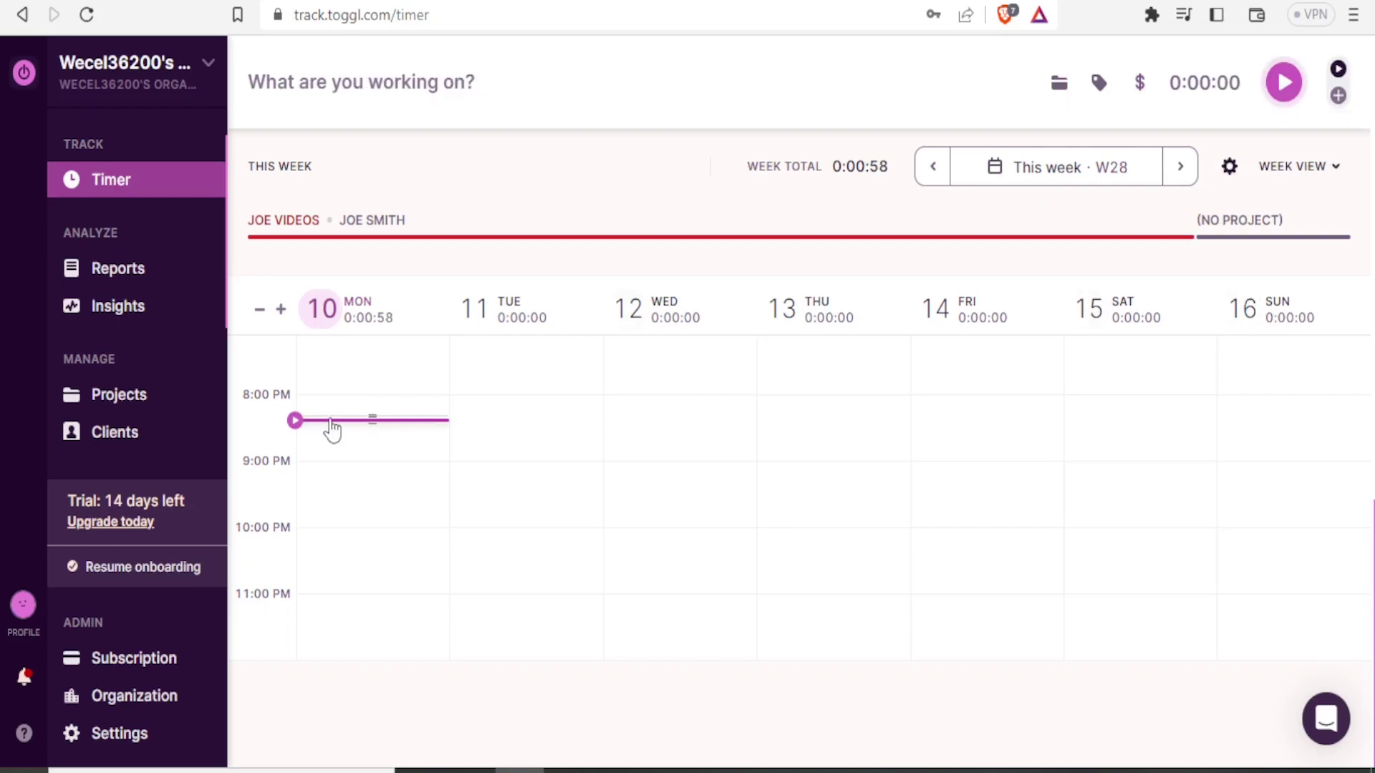
click(332, 421)
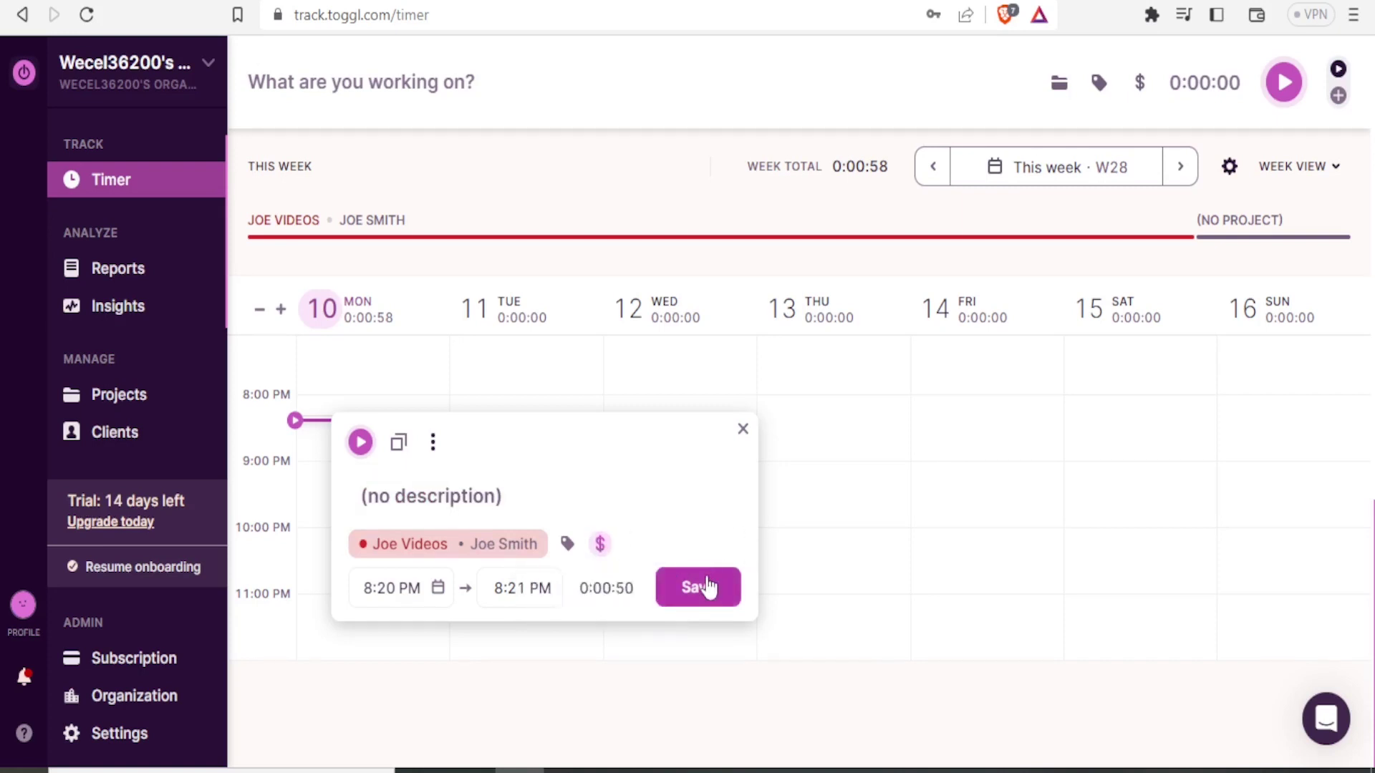
click(707, 588)
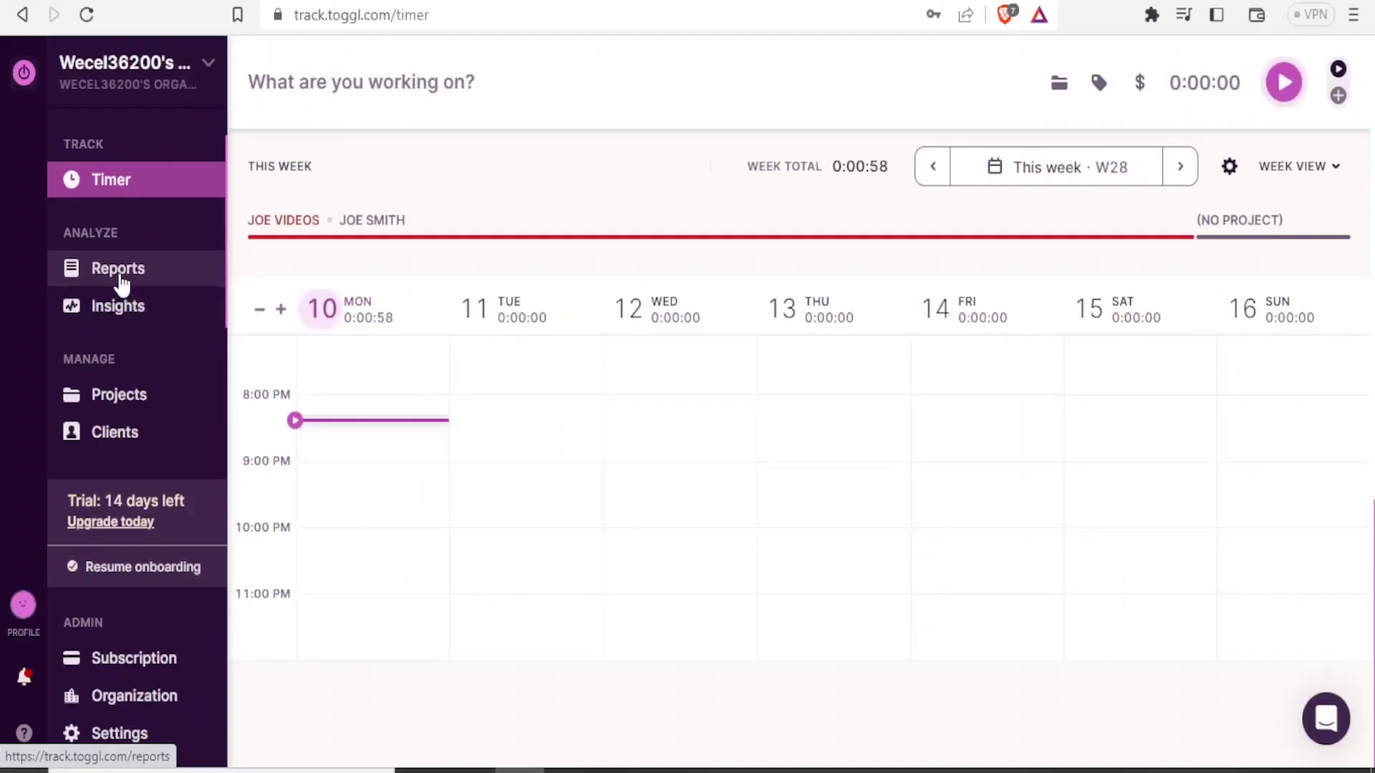
Open this week's summary report and examine the durations, billable amounts and project breakdown
click(118, 277)
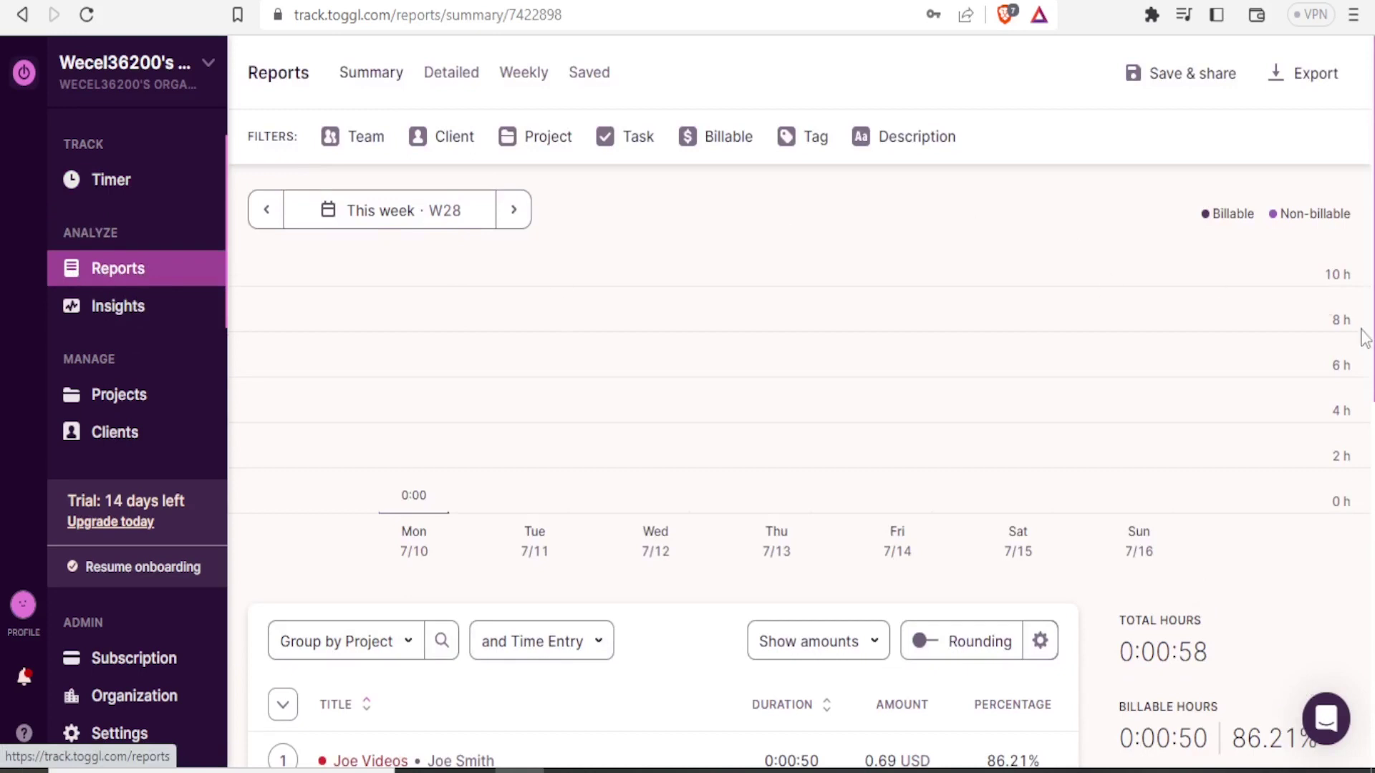
scroll(1367, 336, down, 1)
scroll(1372, 380, down, 2)
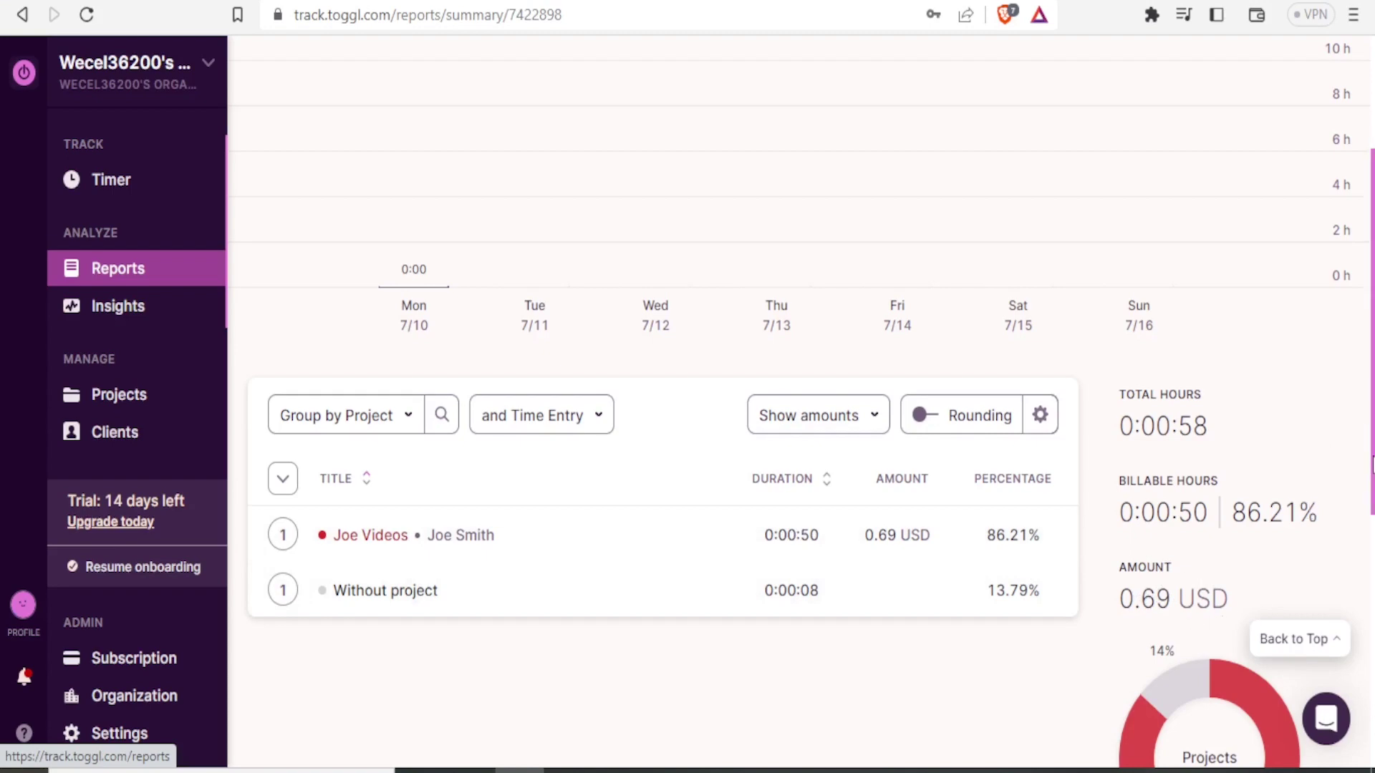
scroll(1312, 511, down, 2)
scroll(803, 401, down, 2)
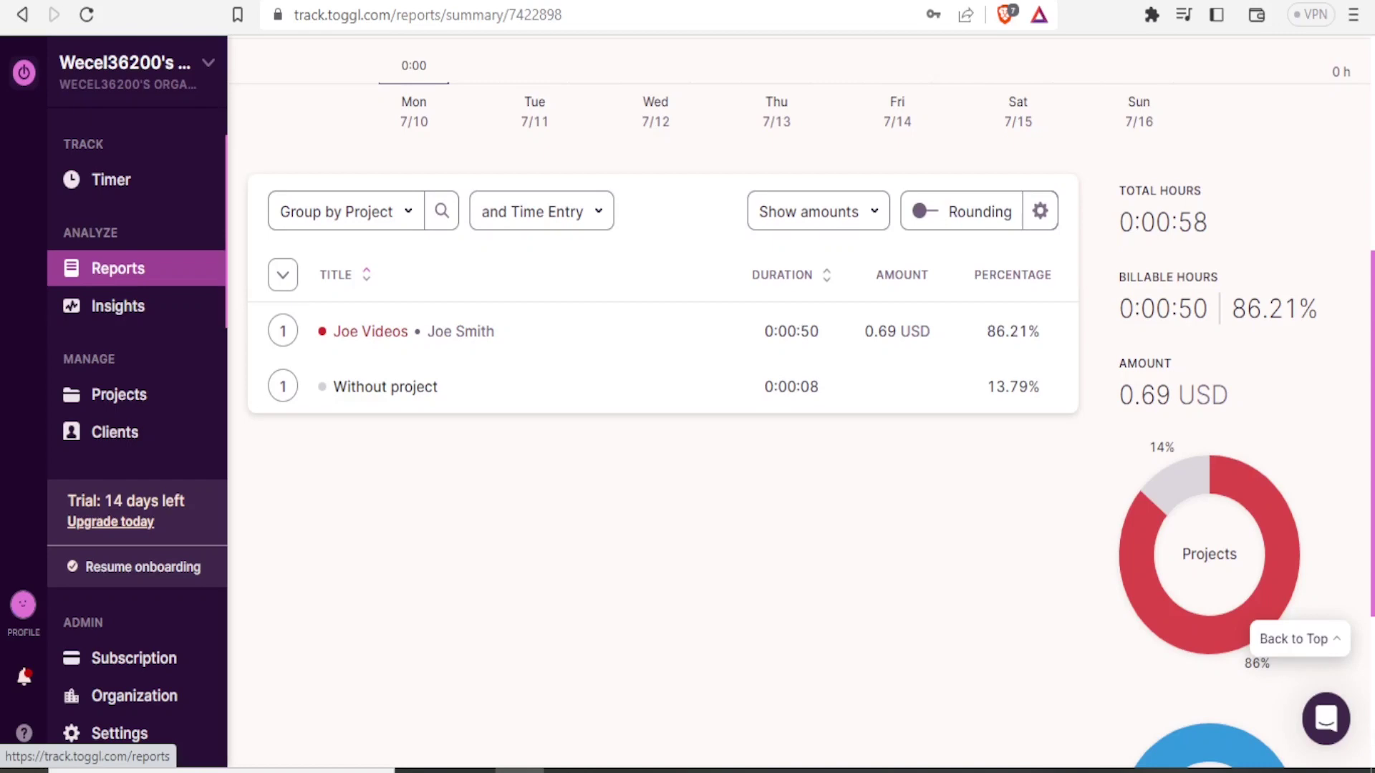
Review the weekly summary report's chart and table, and group the entries by Client
scroll(1358, 348, up, 6)
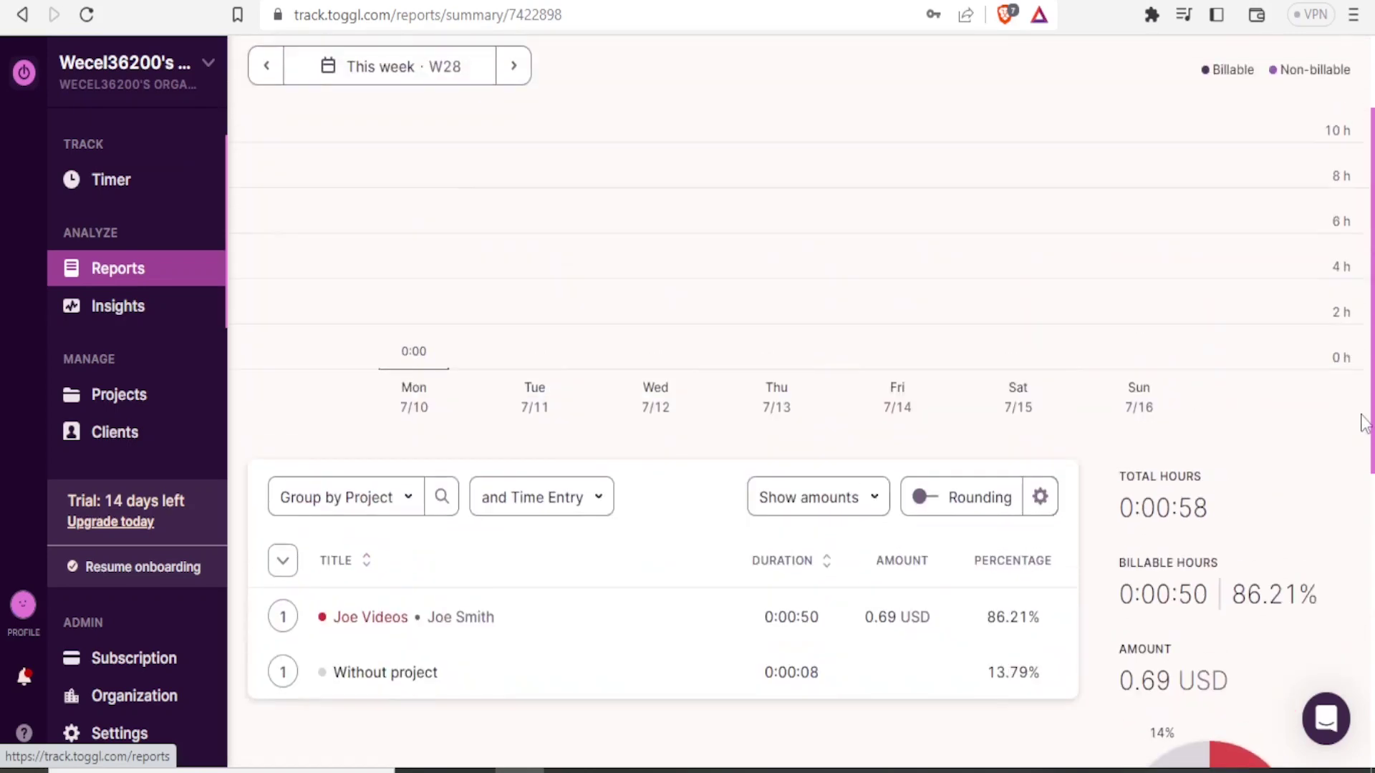
scroll(1359, 347, down, 2)
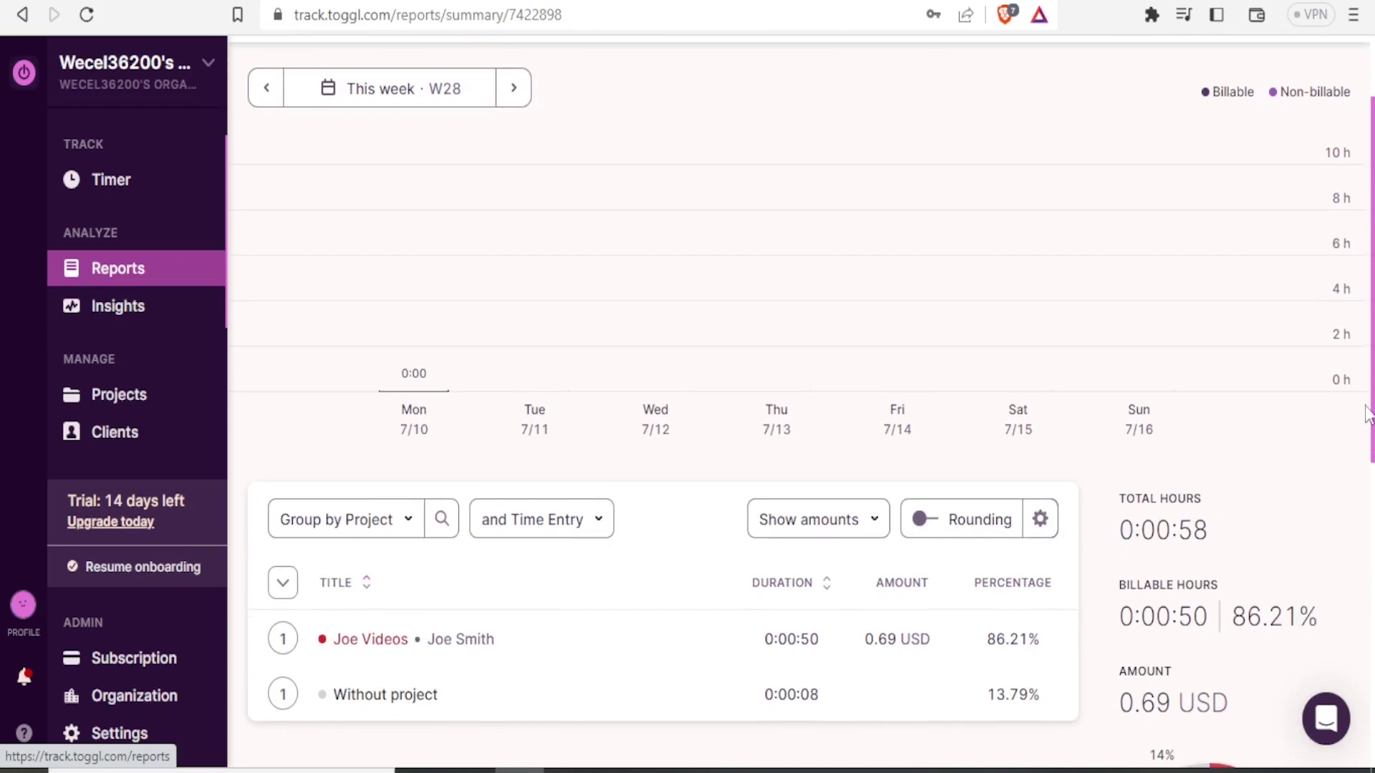
drag(1366, 412, 1362, 454)
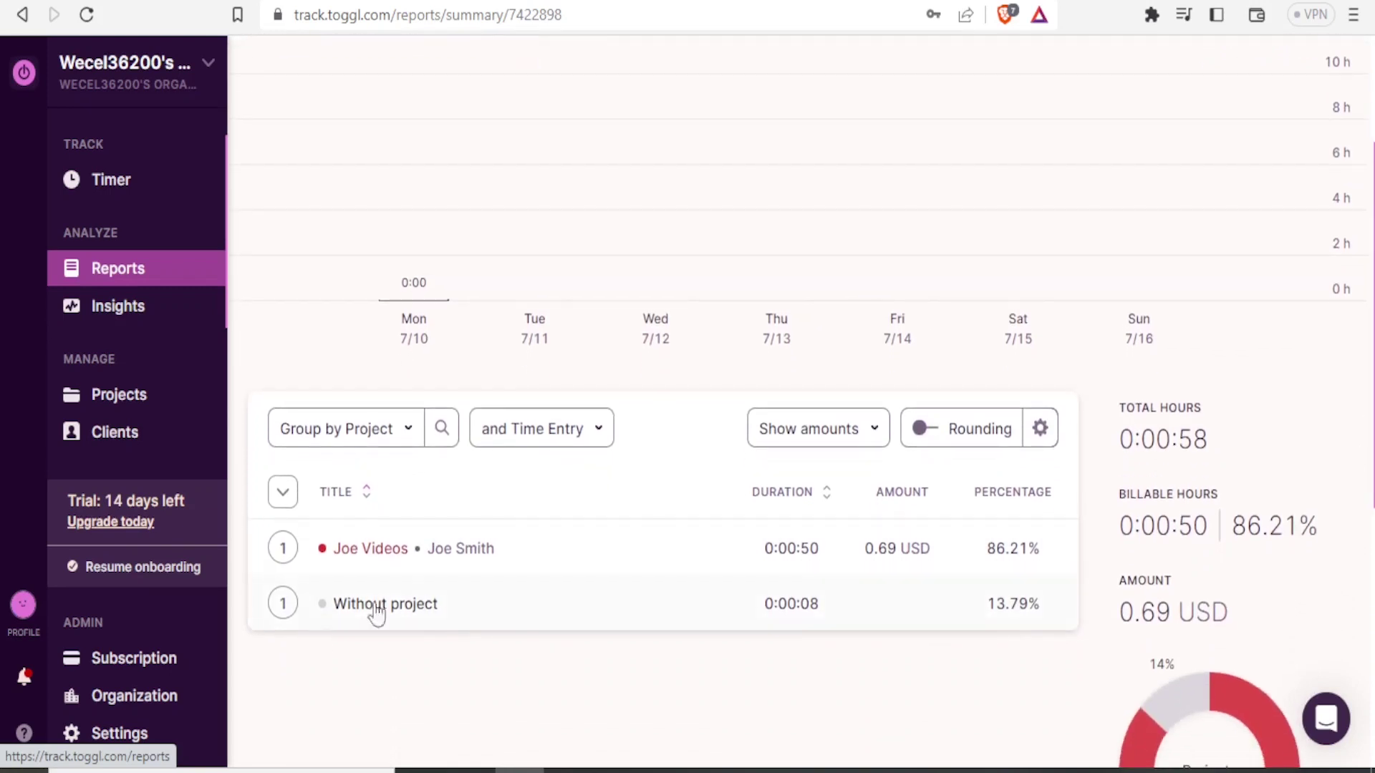
click(409, 433)
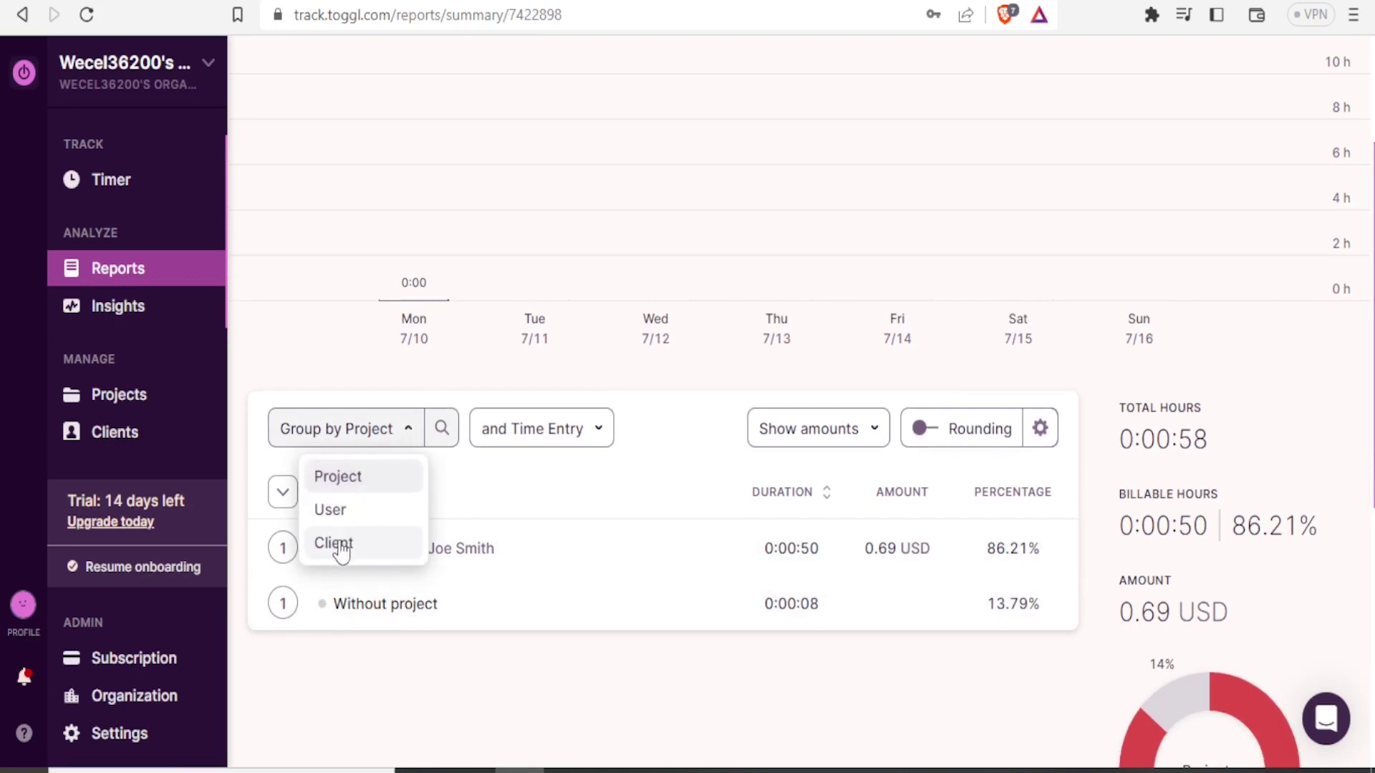
click(334, 544)
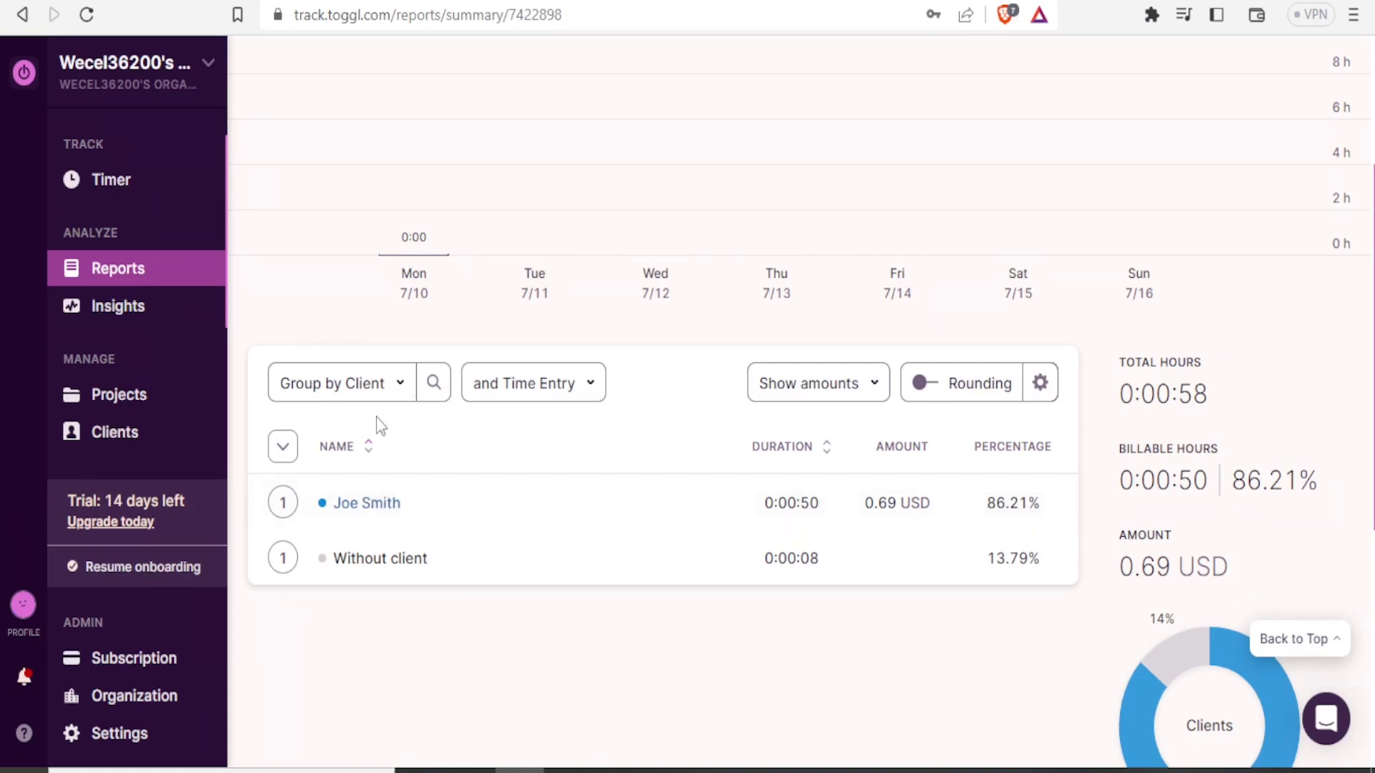
click(403, 391)
click(403, 390)
Open Insights, dismiss the export tip and view the available insight report types
click(130, 318)
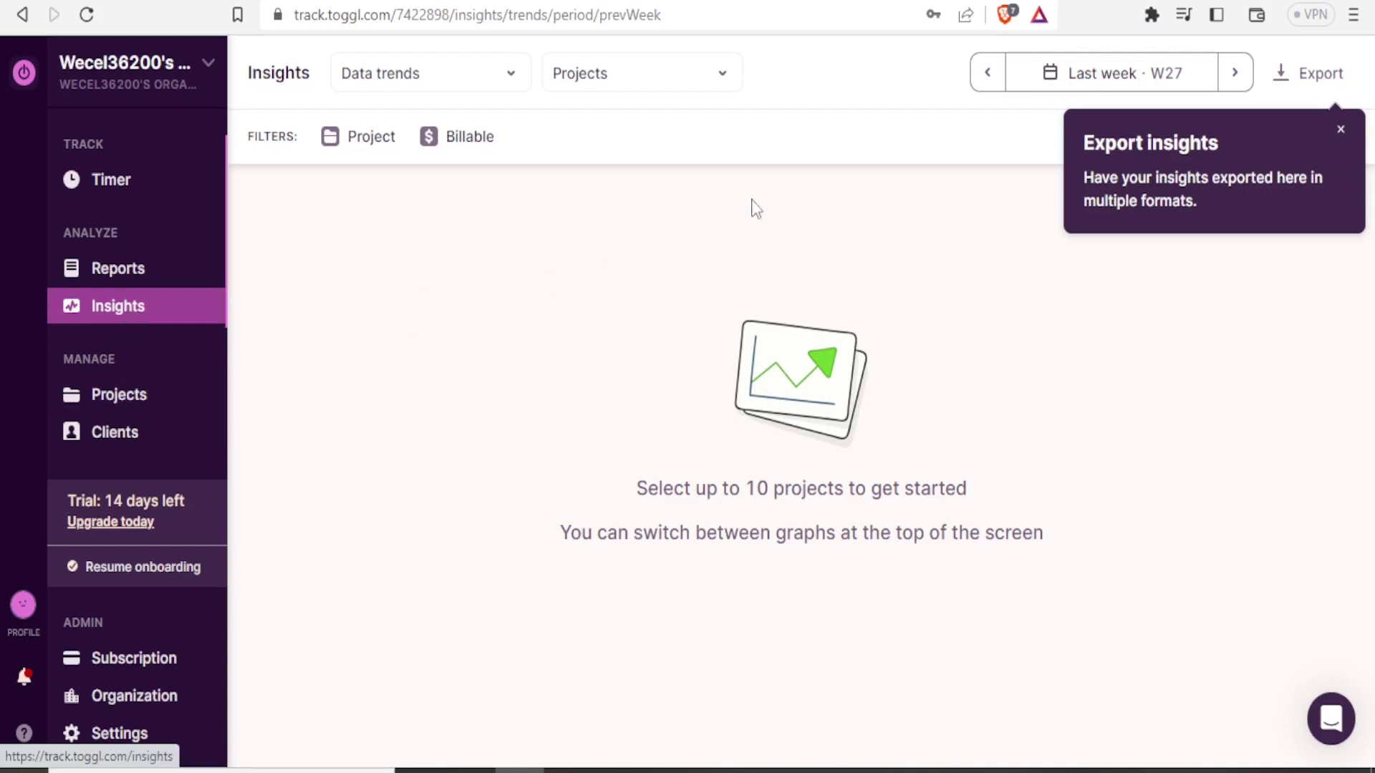
click(1341, 133)
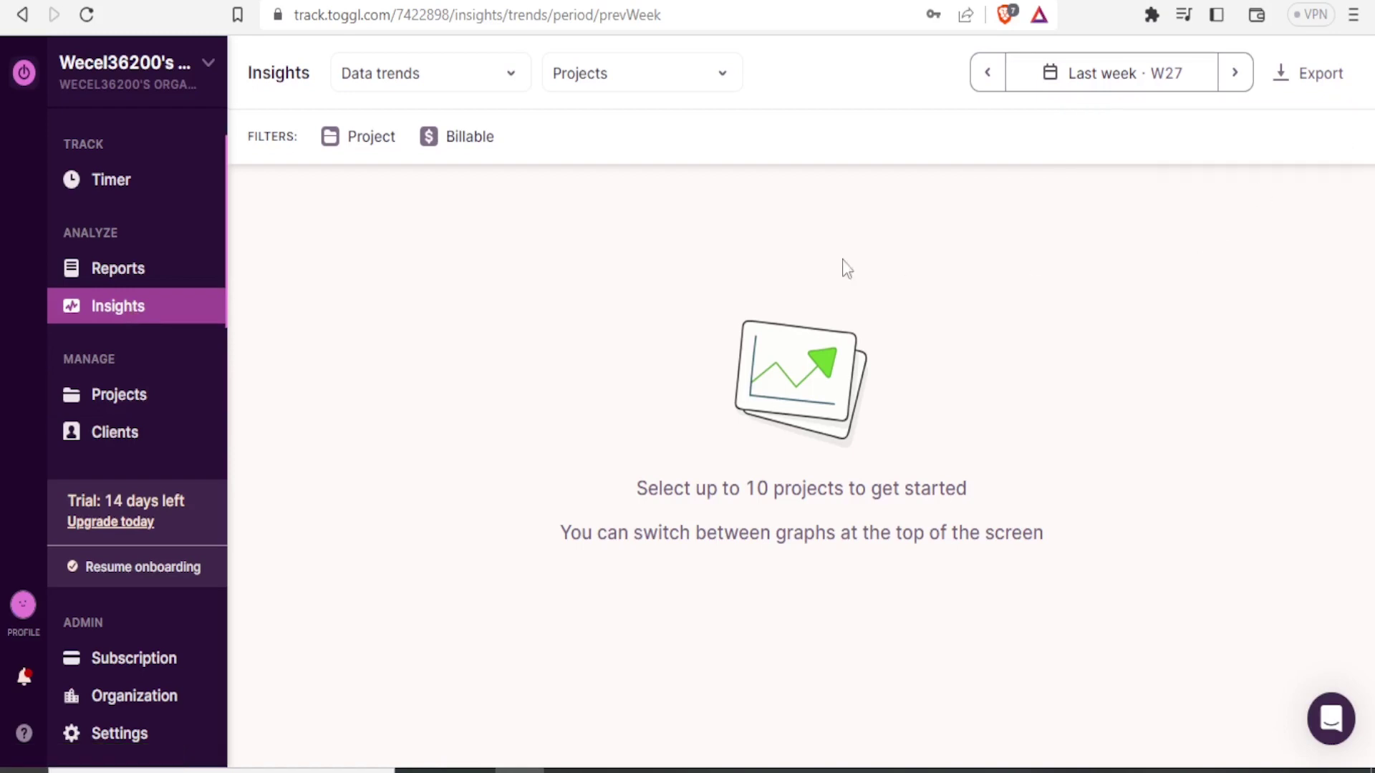
click(513, 76)
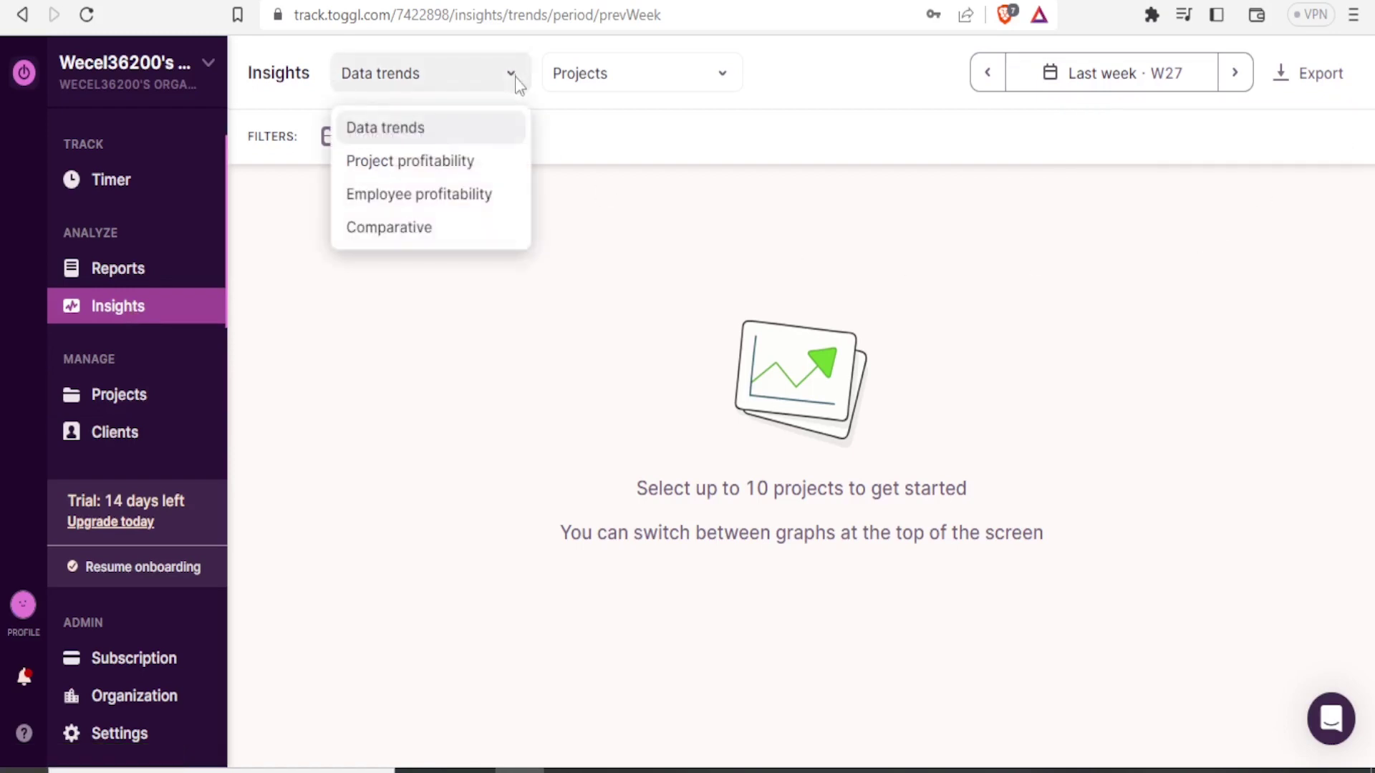
View the projects list and the clients list, and show the actions available for the existing client
click(136, 401)
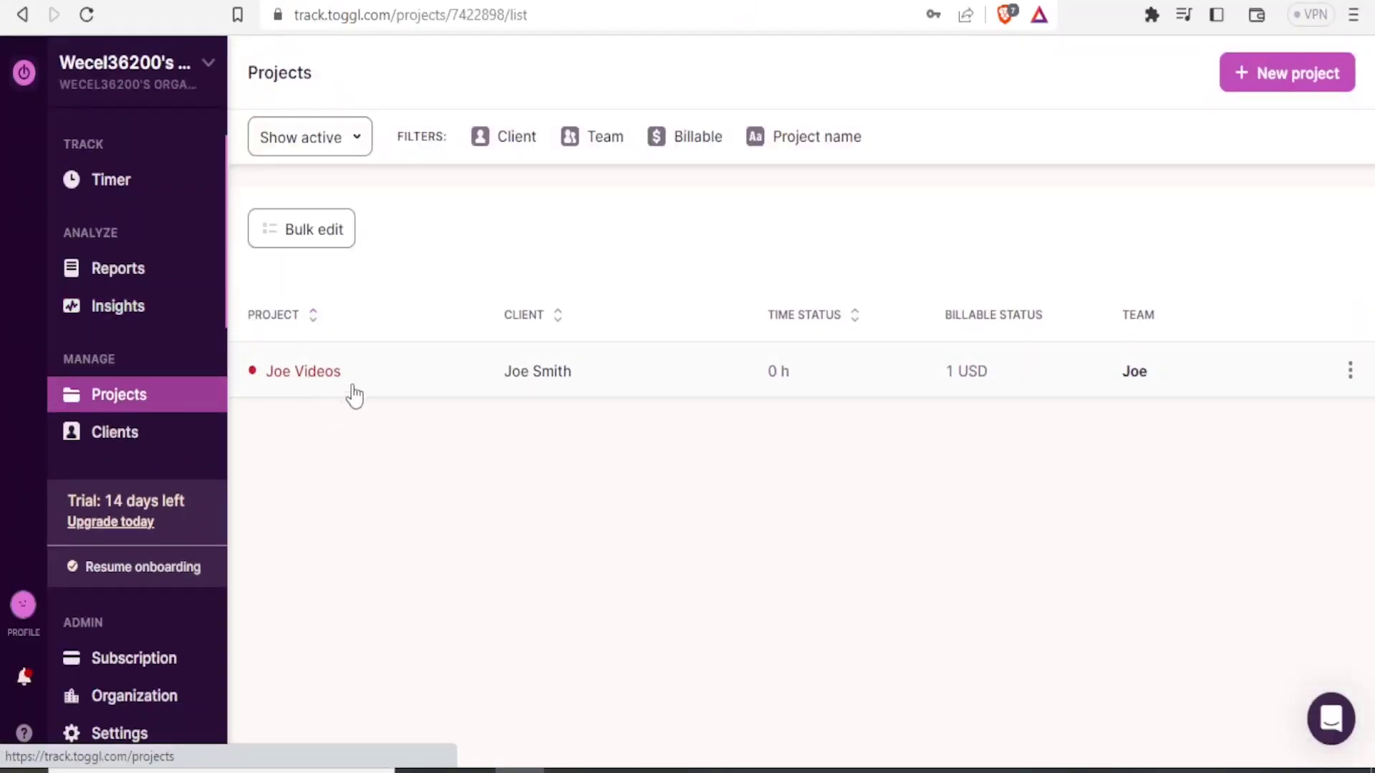
click(114, 433)
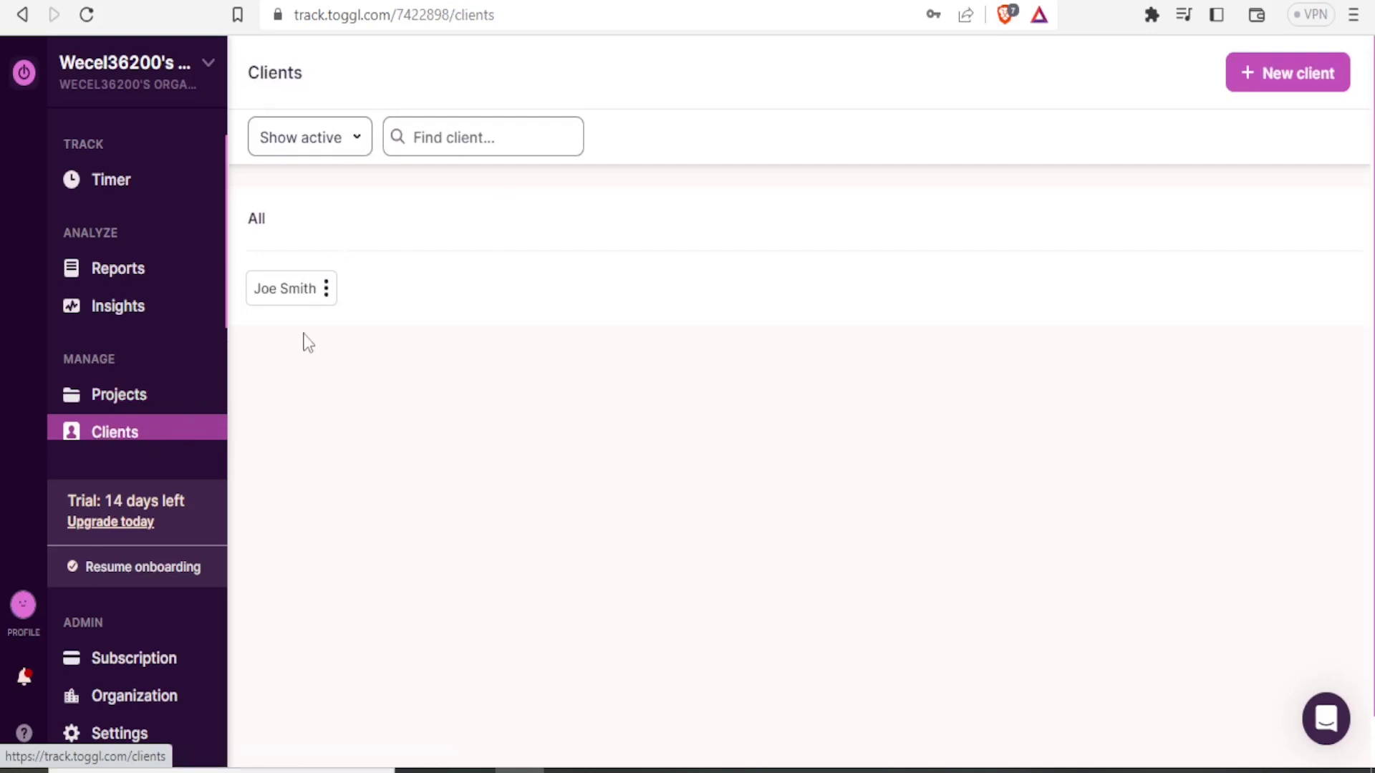
click(327, 289)
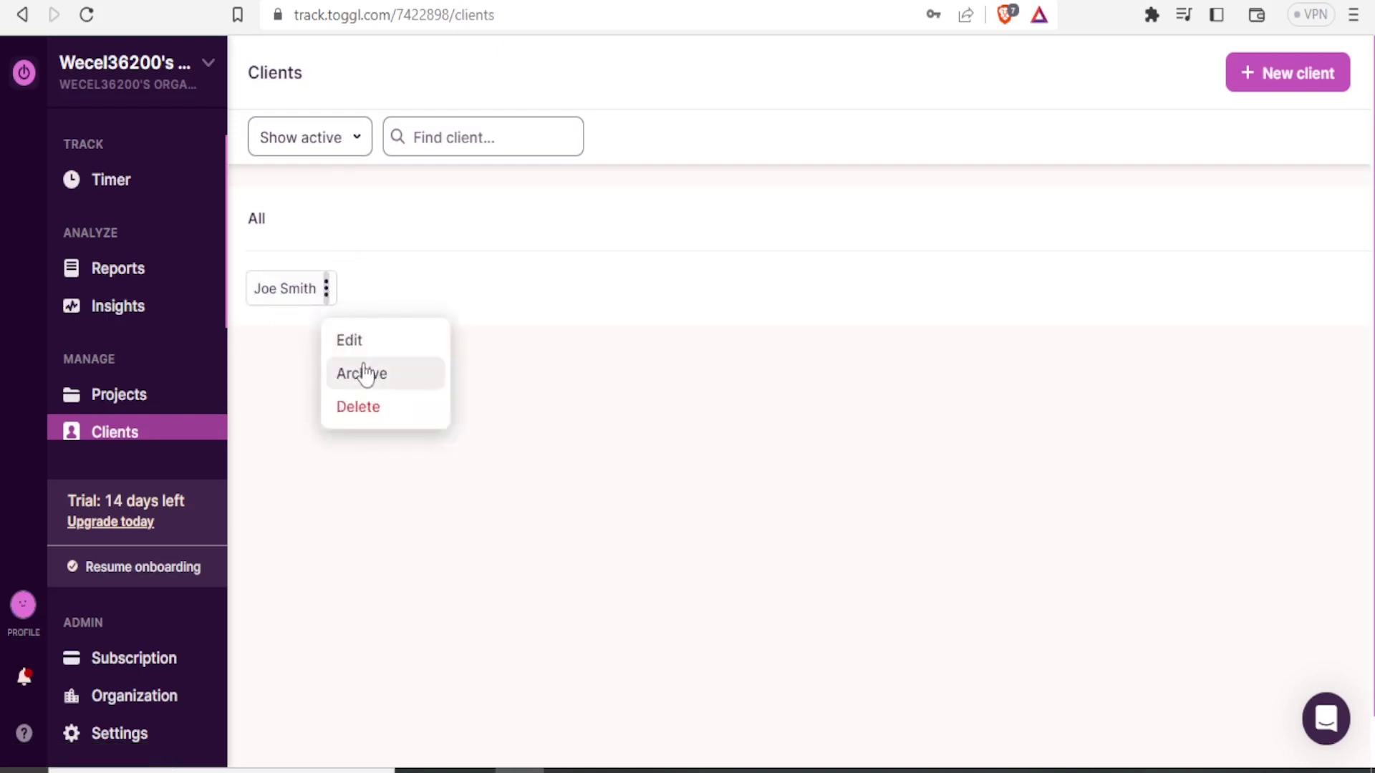
Create a new client, entering the client's first name
click(1282, 78)
click(1282, 77)
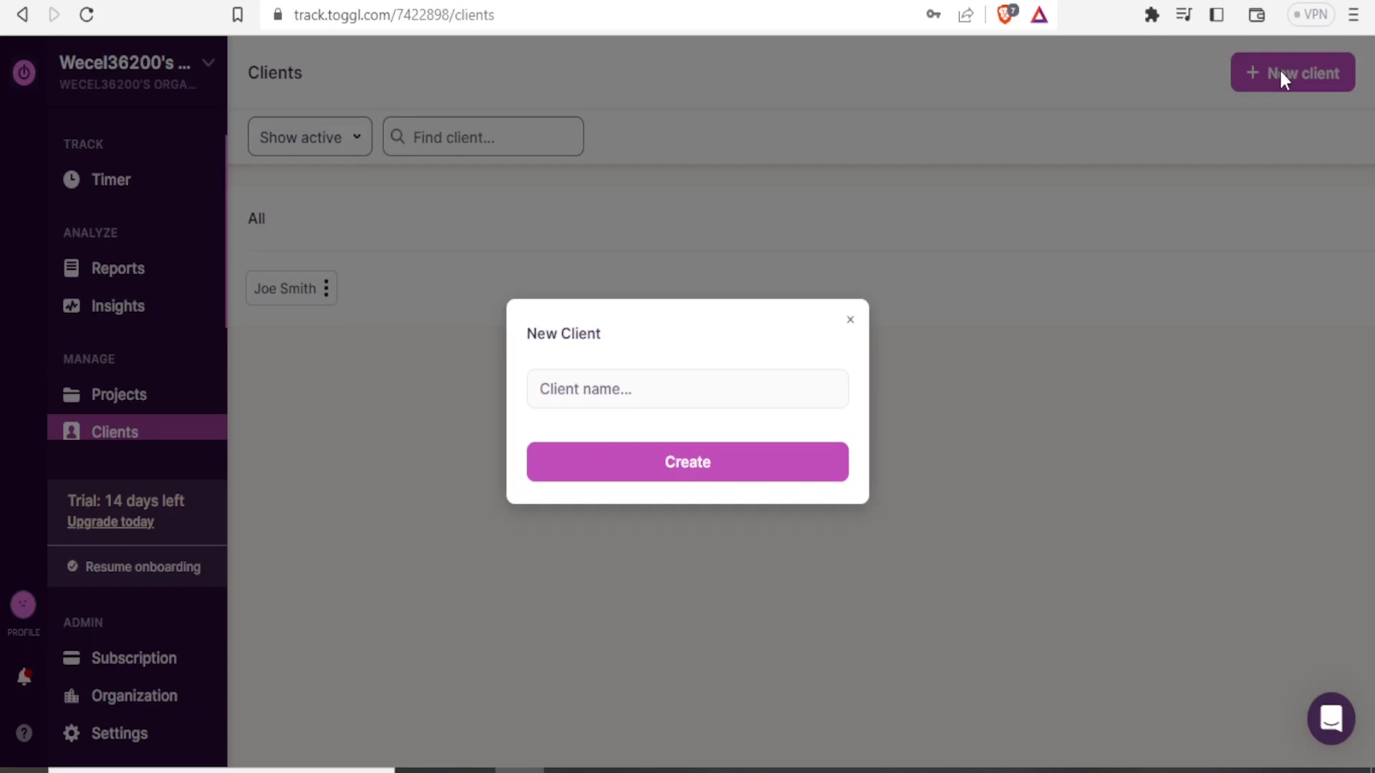
text(Rebecca)
click(740, 470)
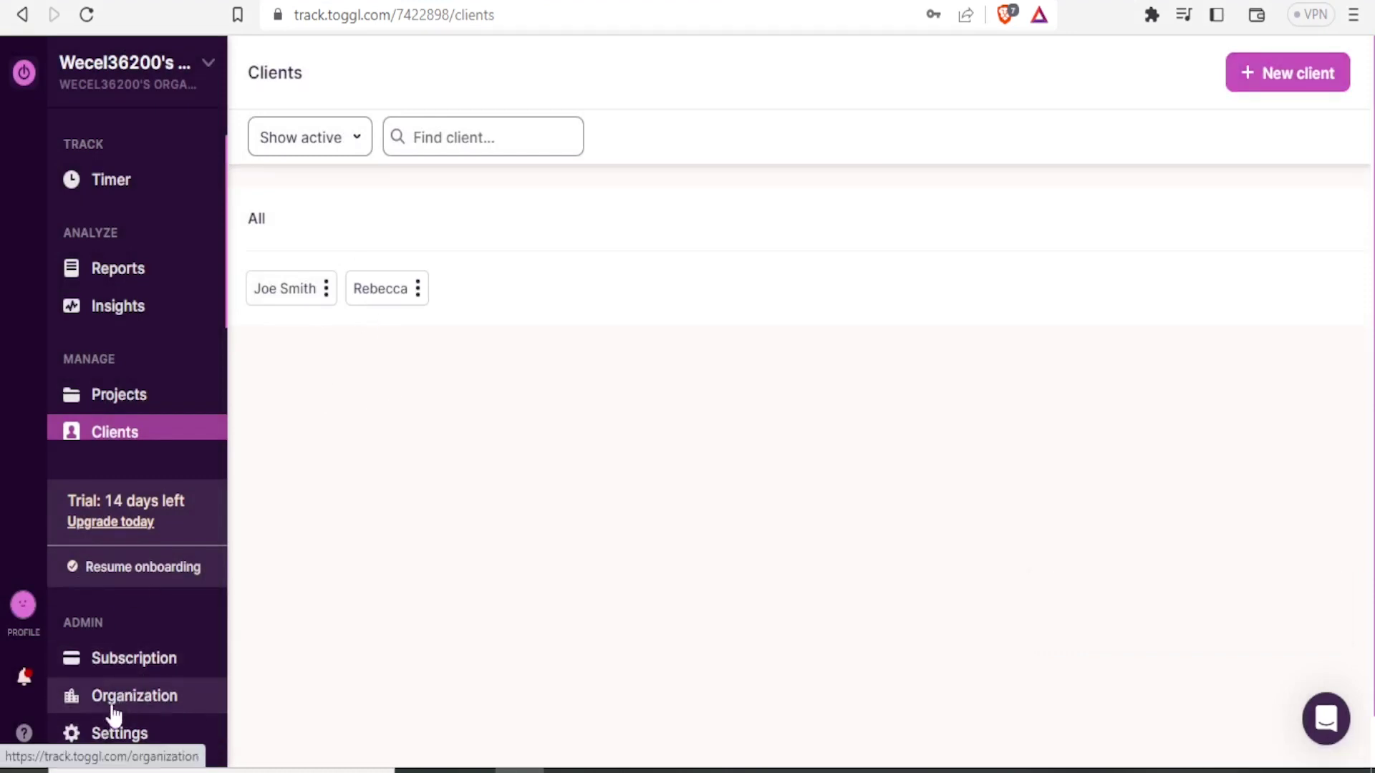
Open the workspace's general settings and examine the team member rights, default billing set-up, time entry restrictions and reporting options
click(86, 741)
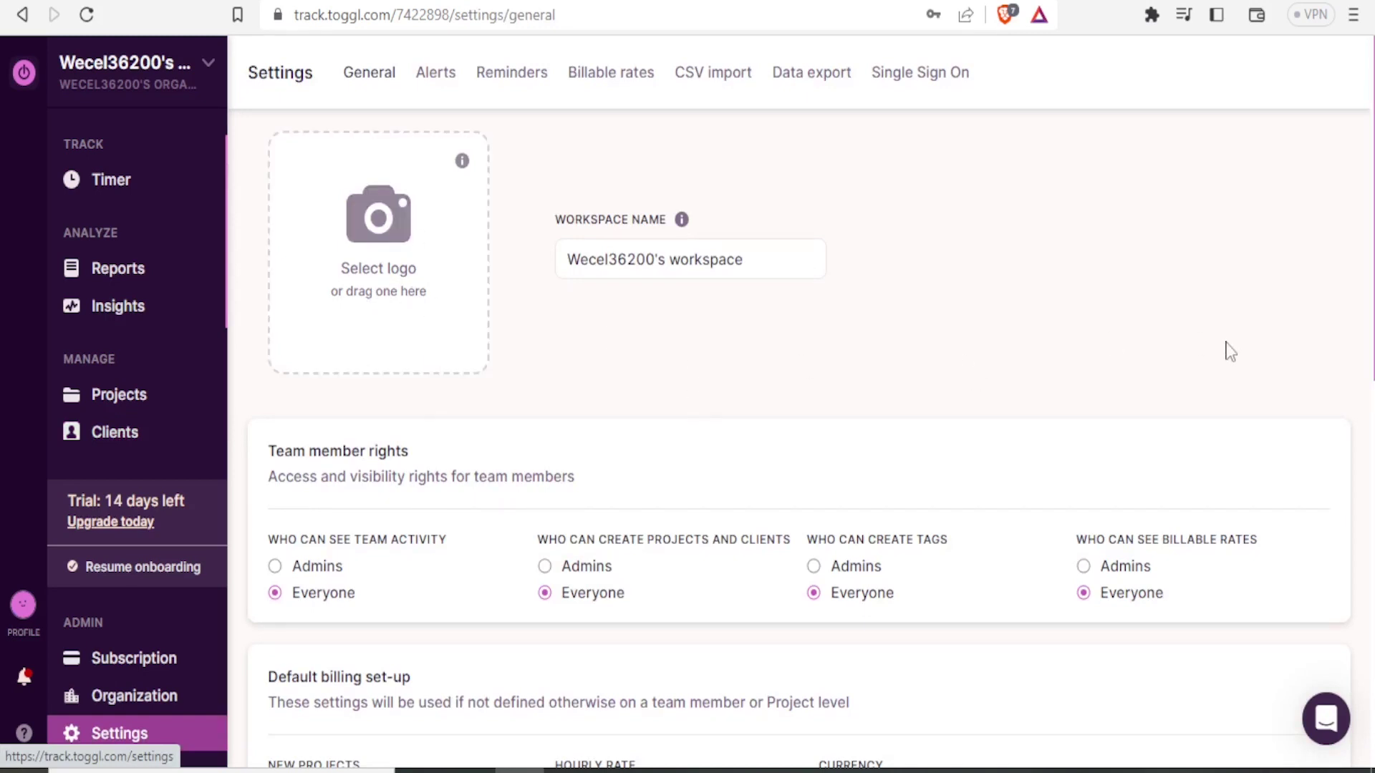
scroll(1369, 255, down, 2)
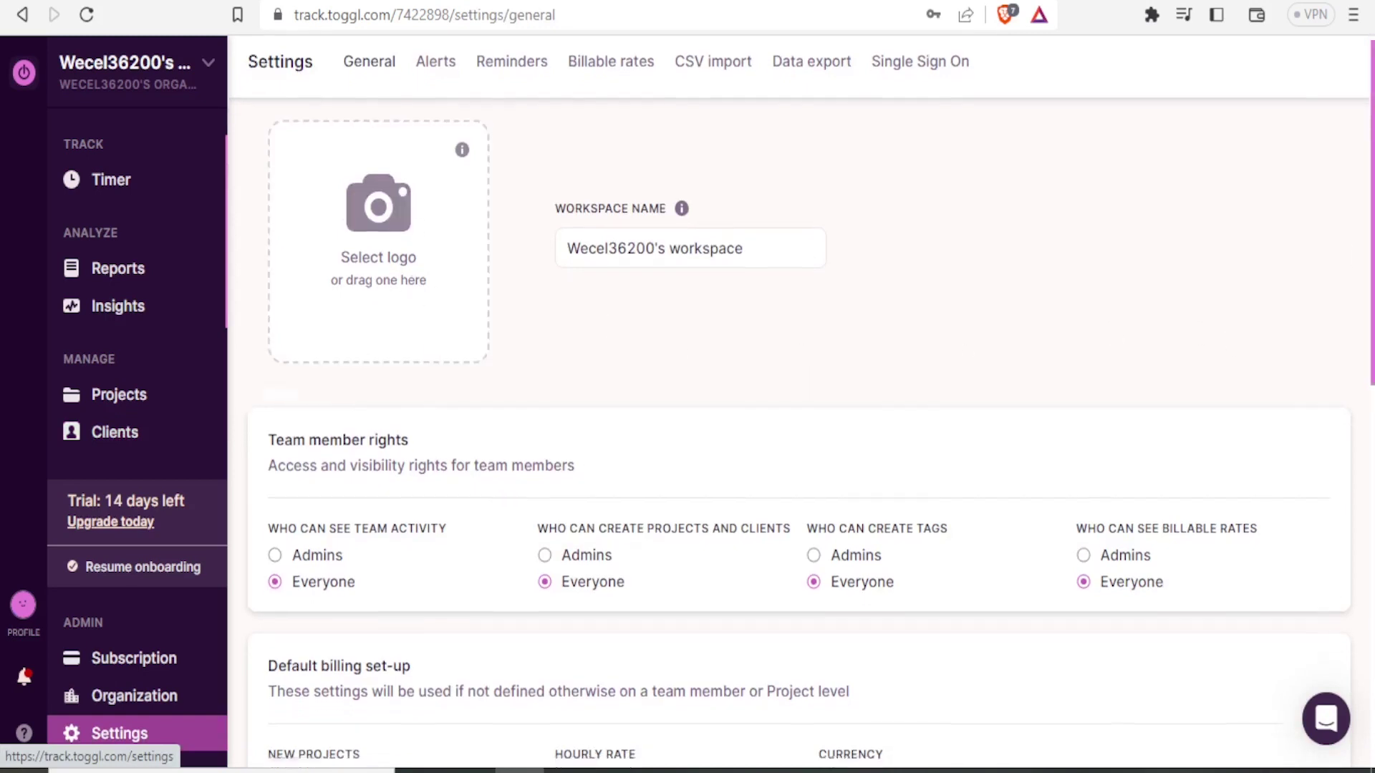
scroll(1361, 358, down, 3)
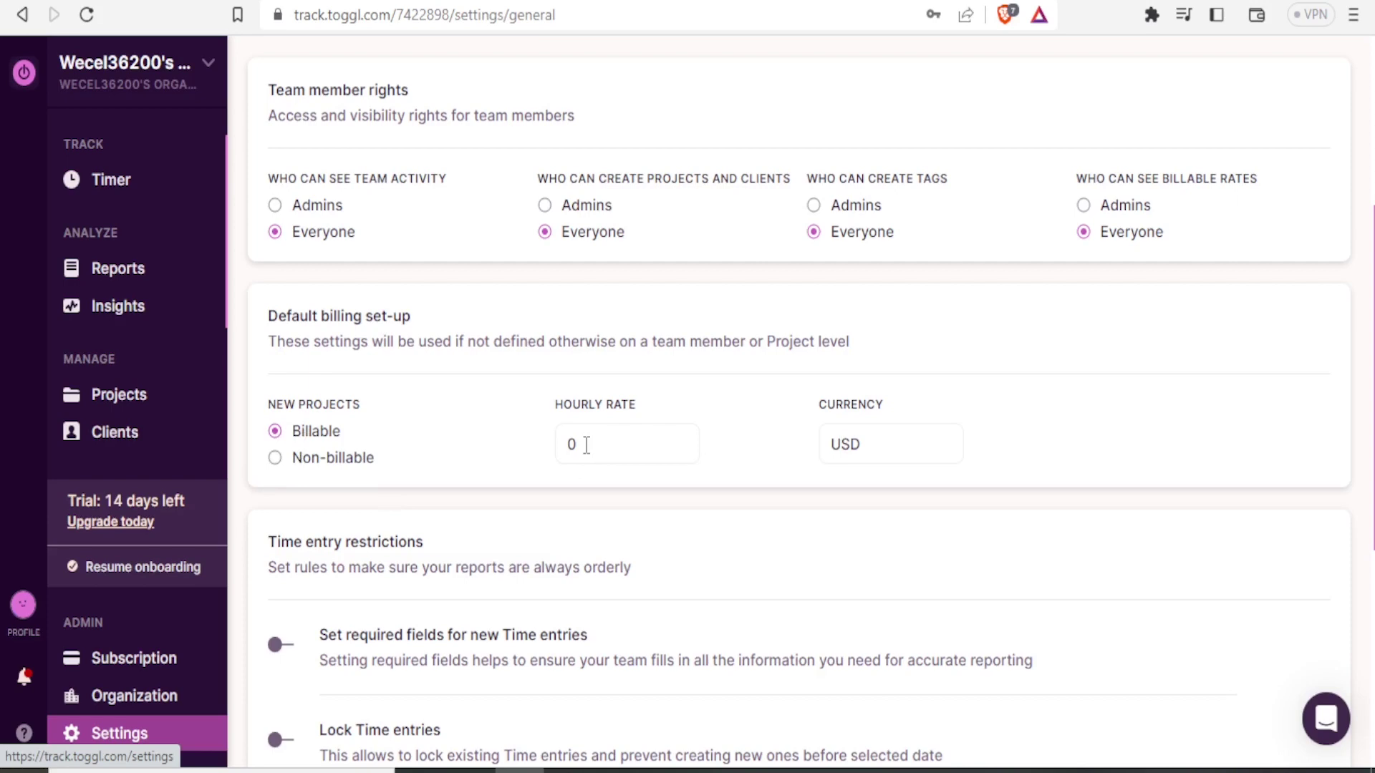
scroll(1372, 433, down, 5)
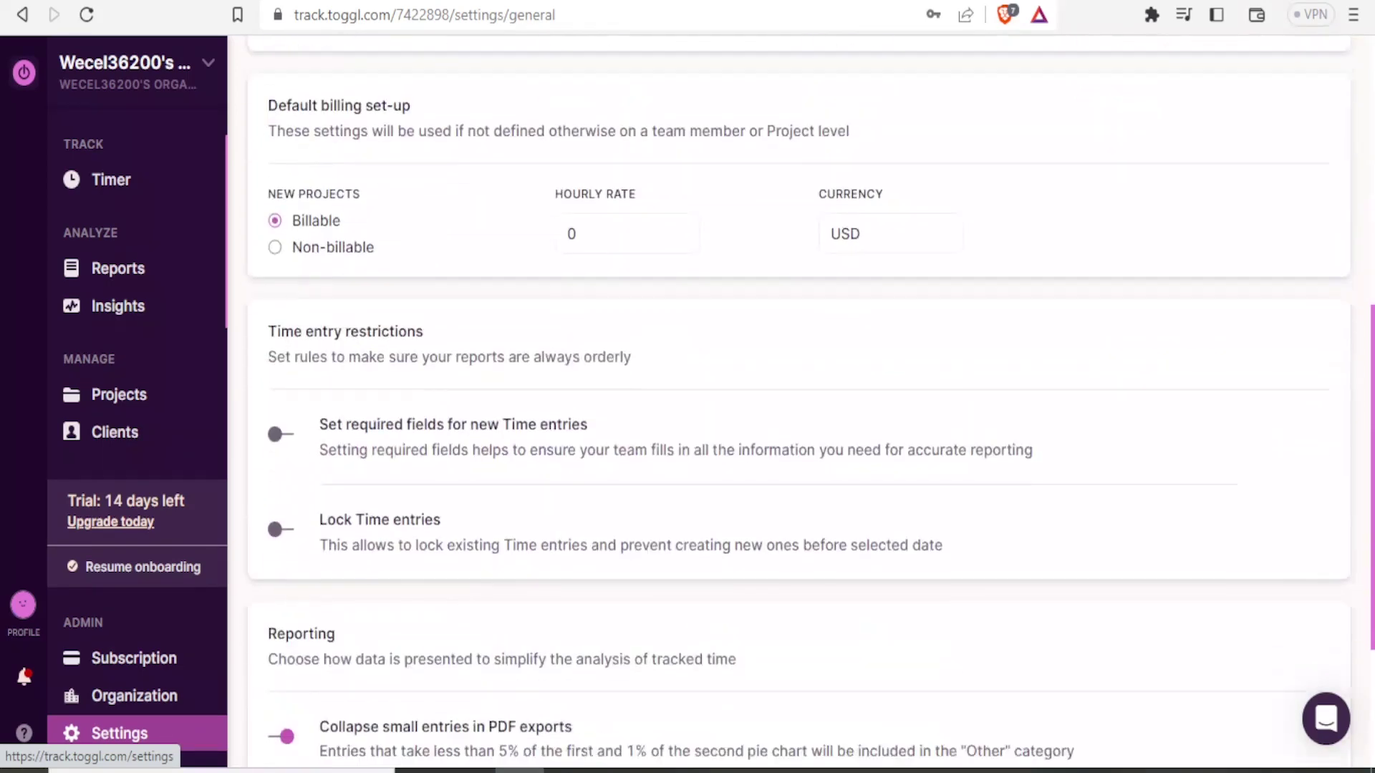
drag(1372, 448, 1372, 99)
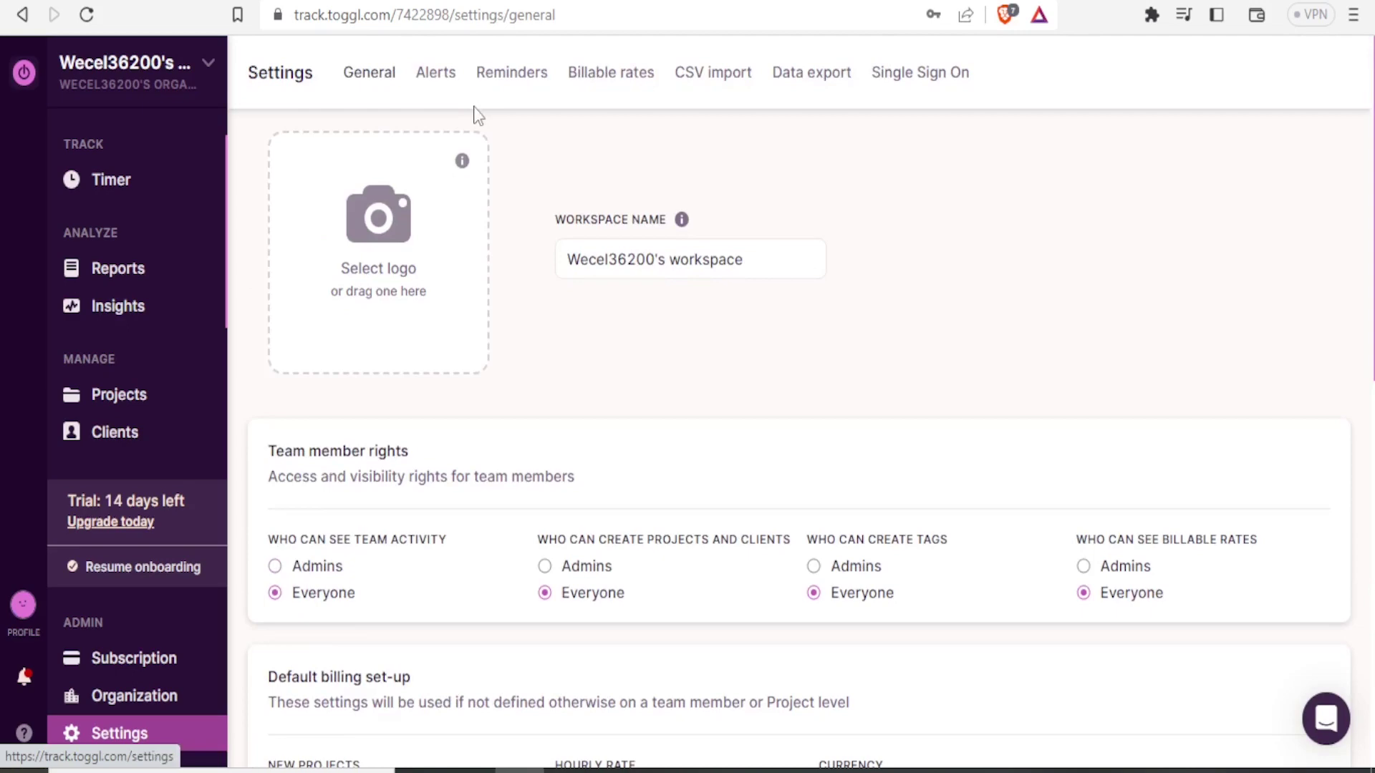
Start a new workspace alert that triggers when the fixed fee of Any Project reaches 80%
click(438, 92)
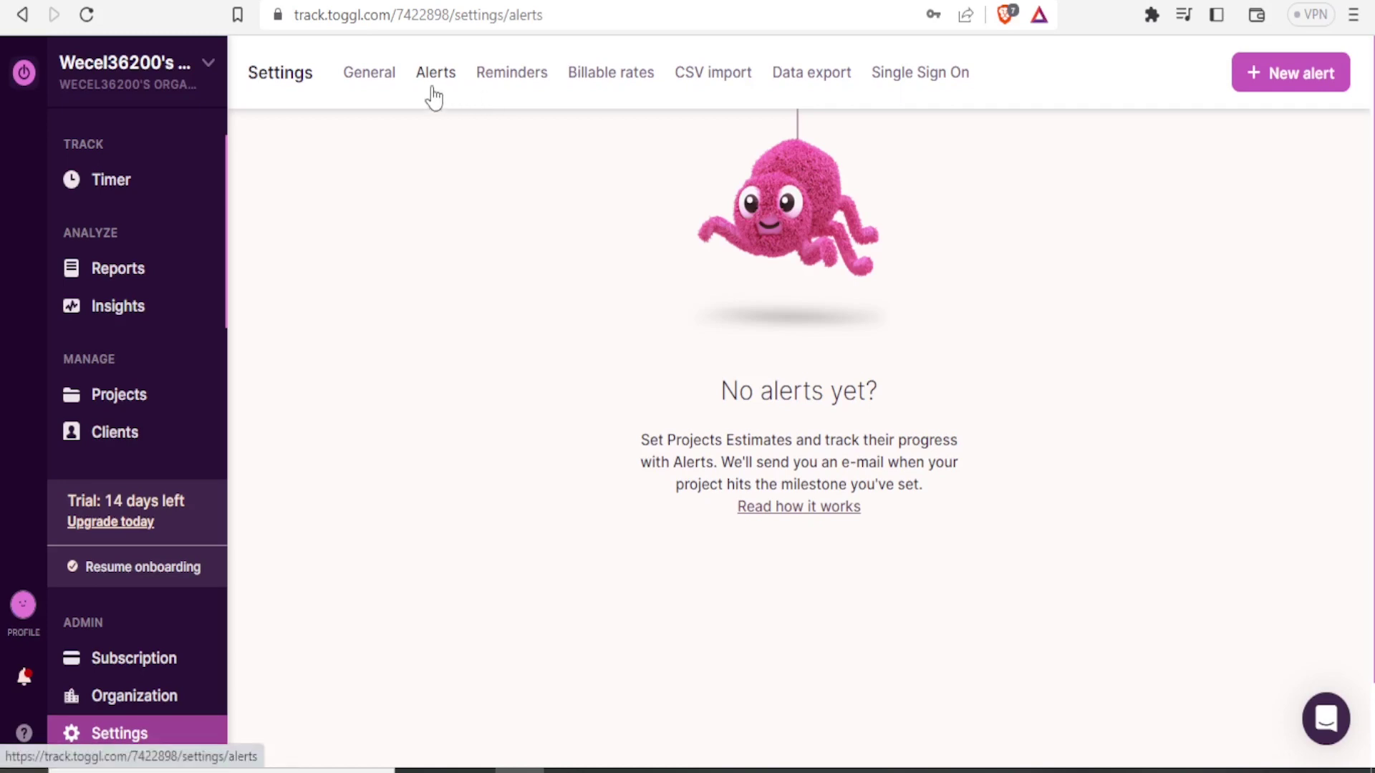
click(1273, 73)
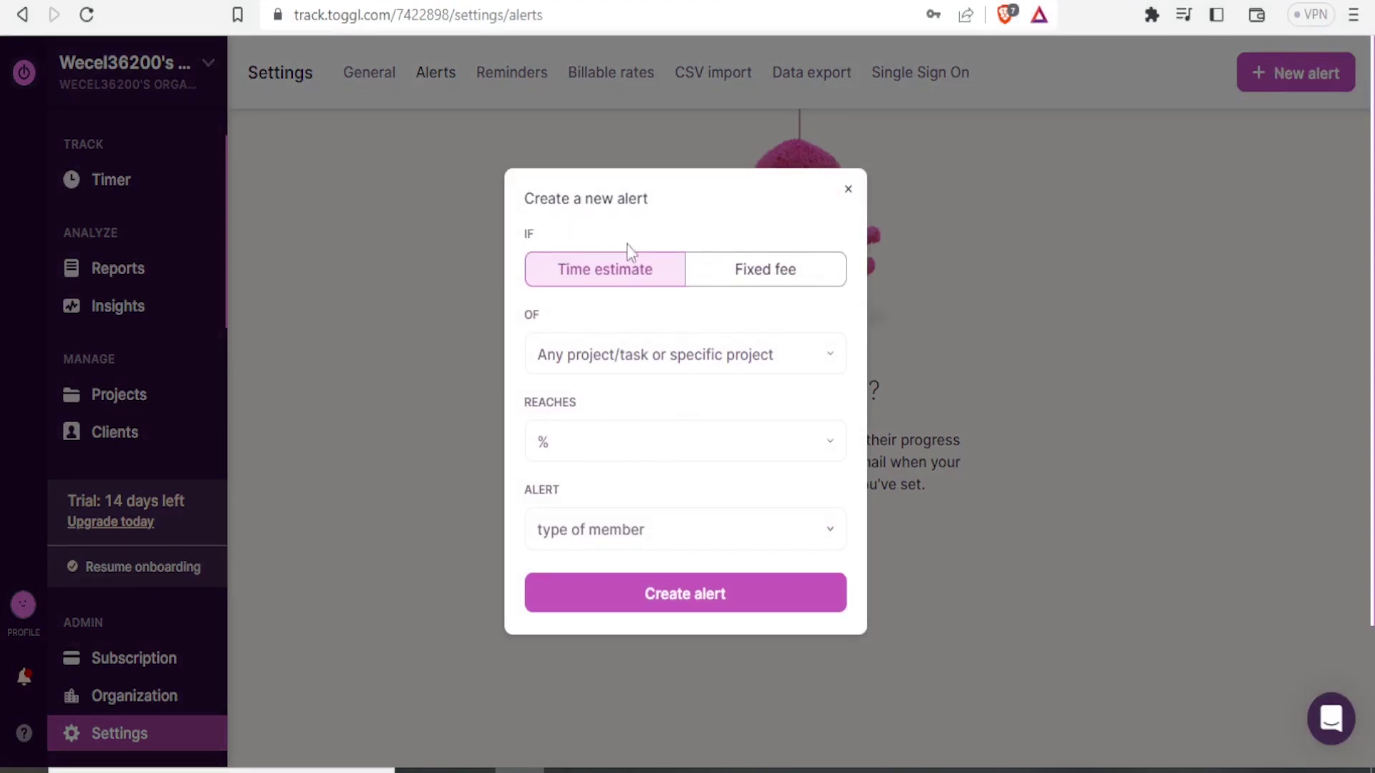
click(768, 285)
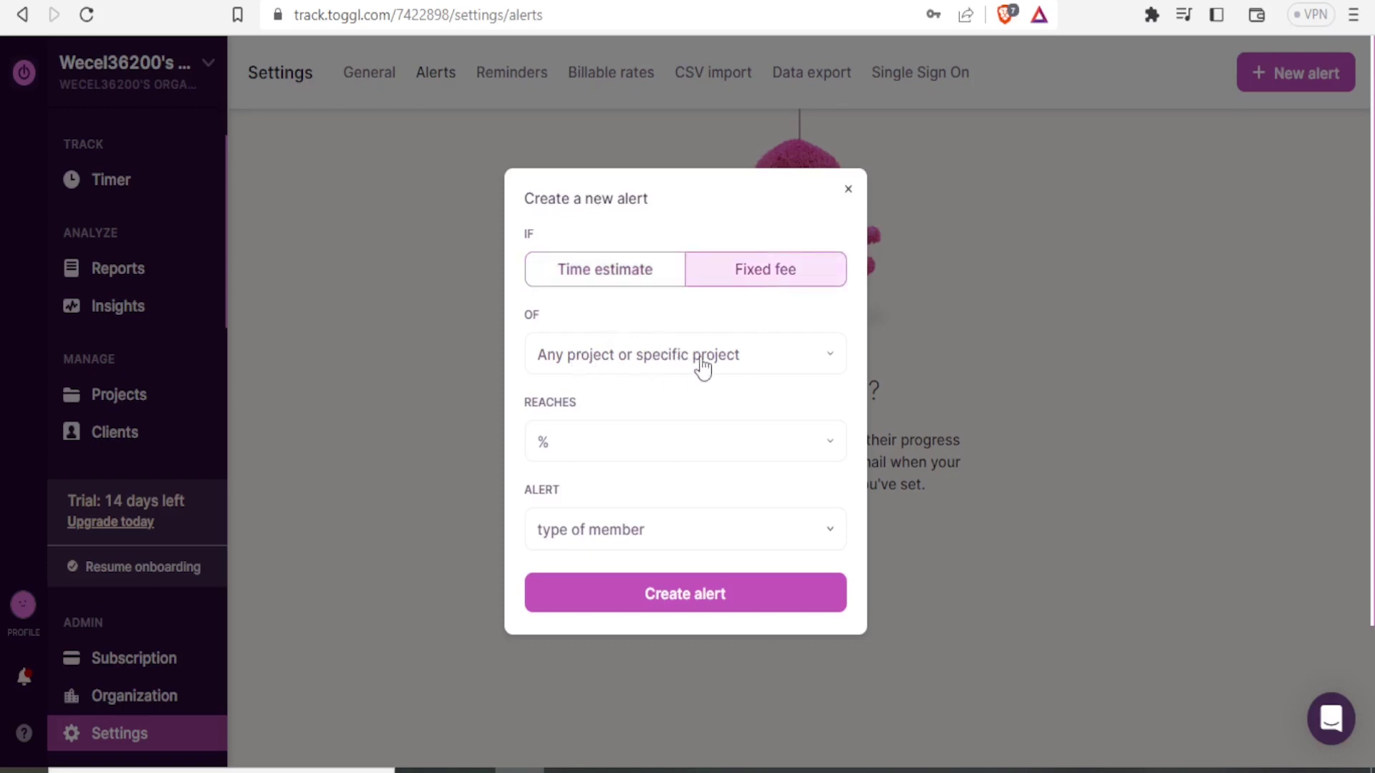
click(804, 361)
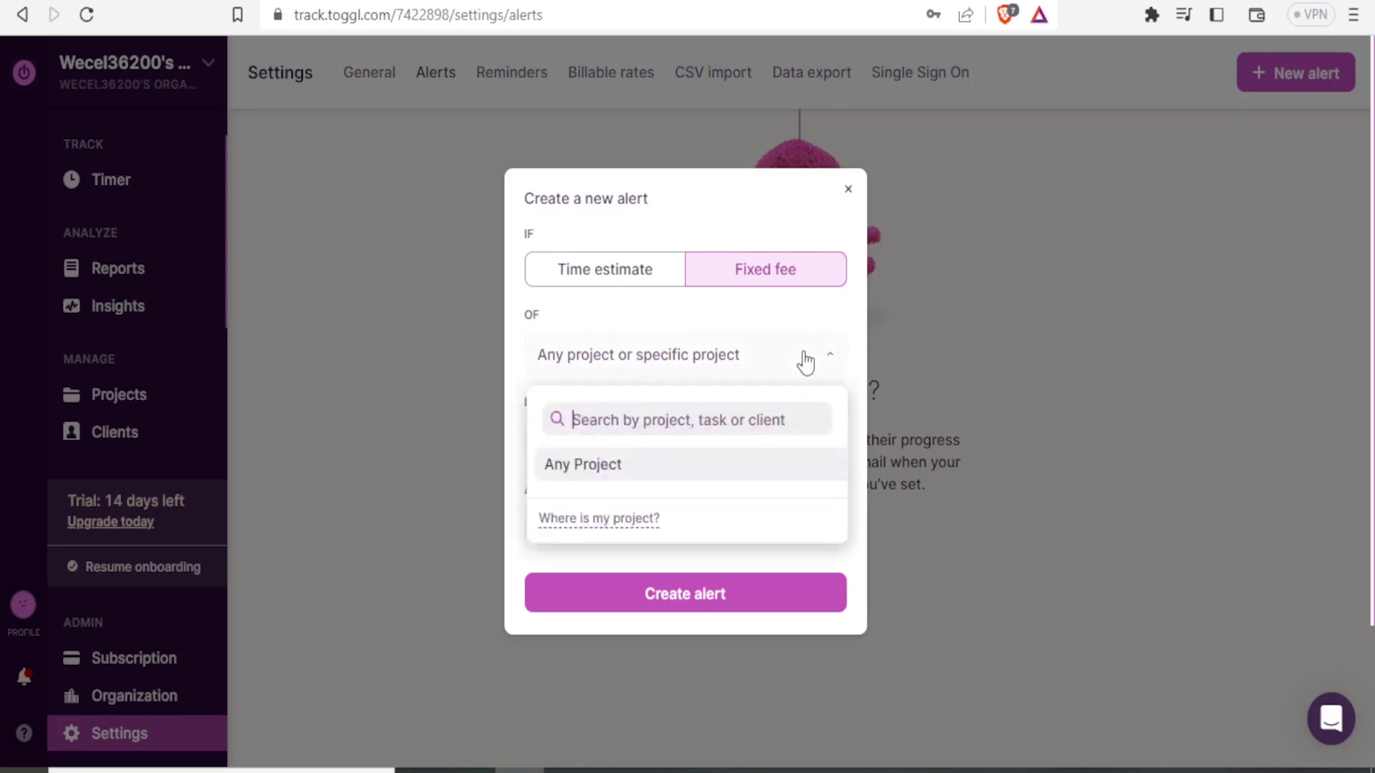
click(605, 473)
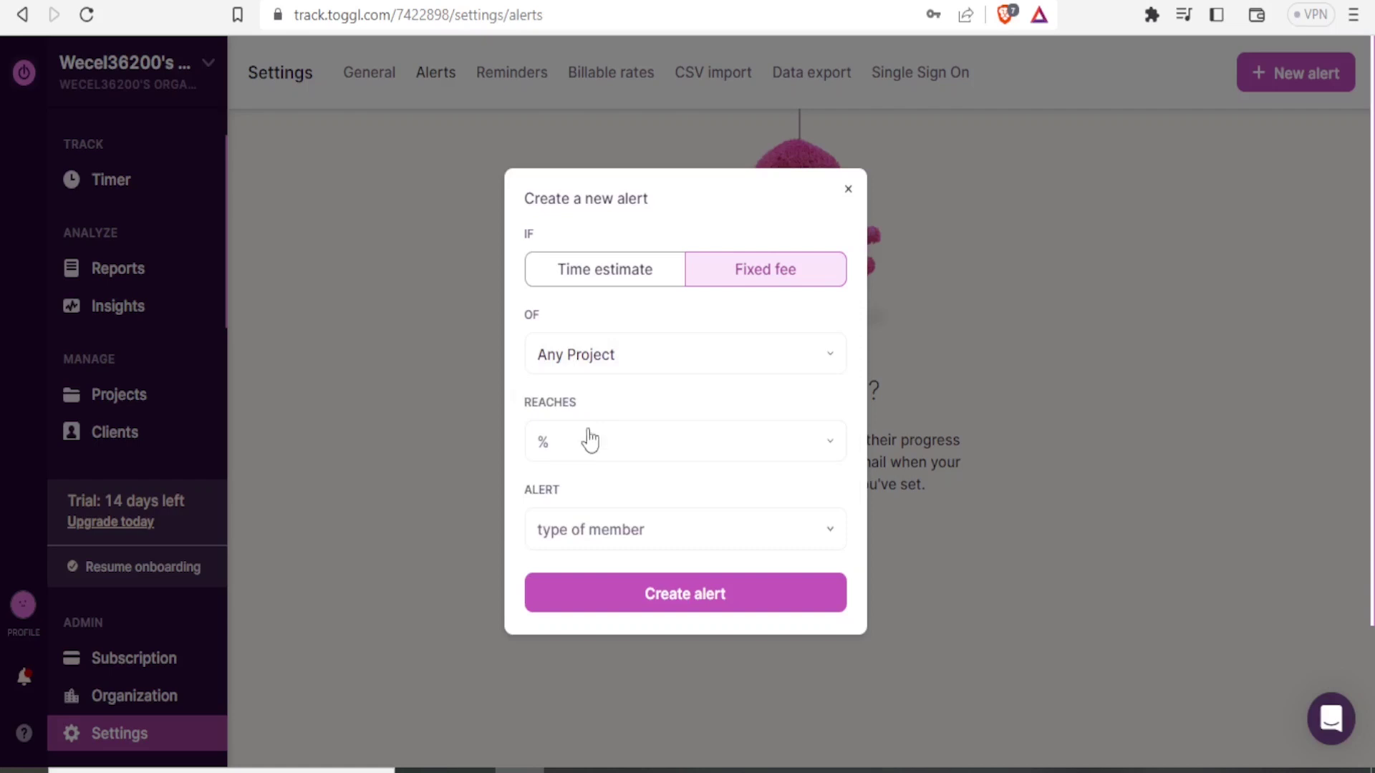
click(828, 441)
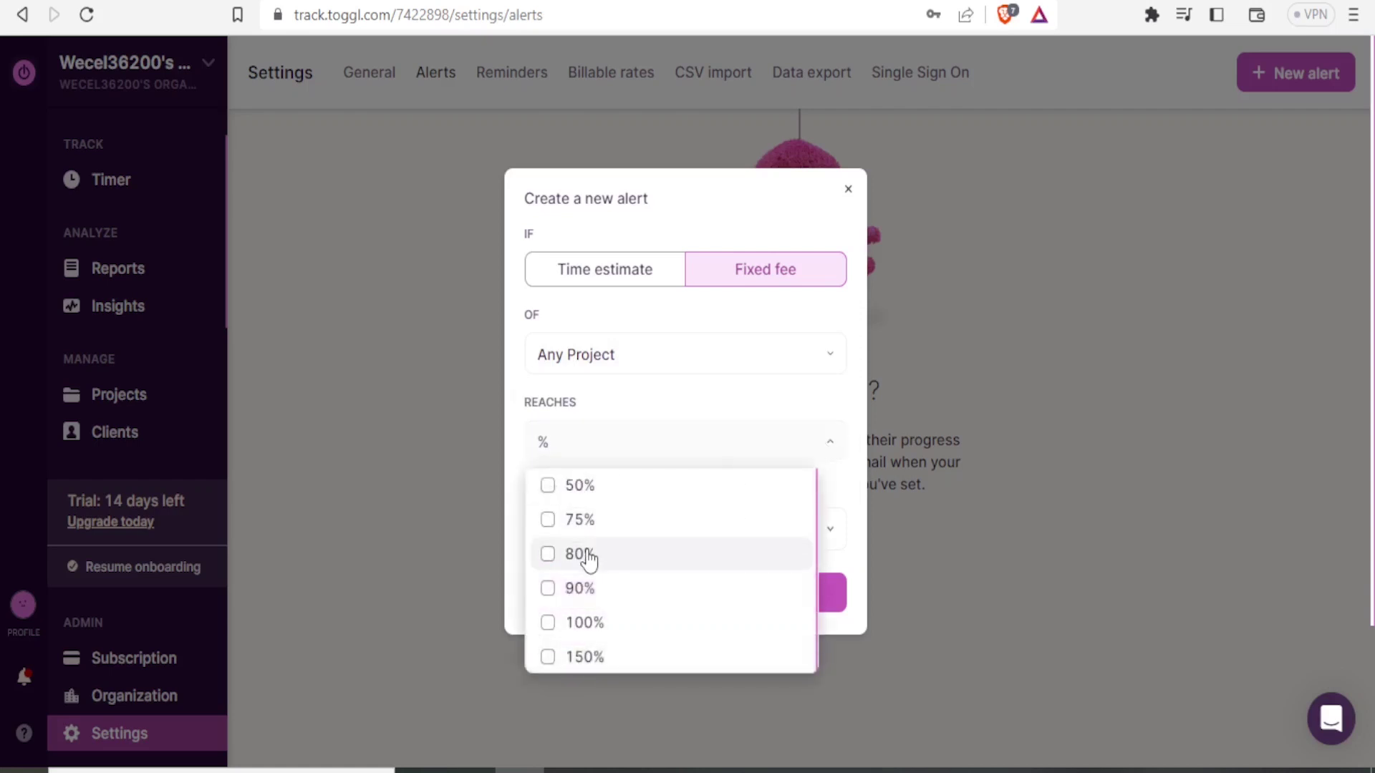
click(371, 473)
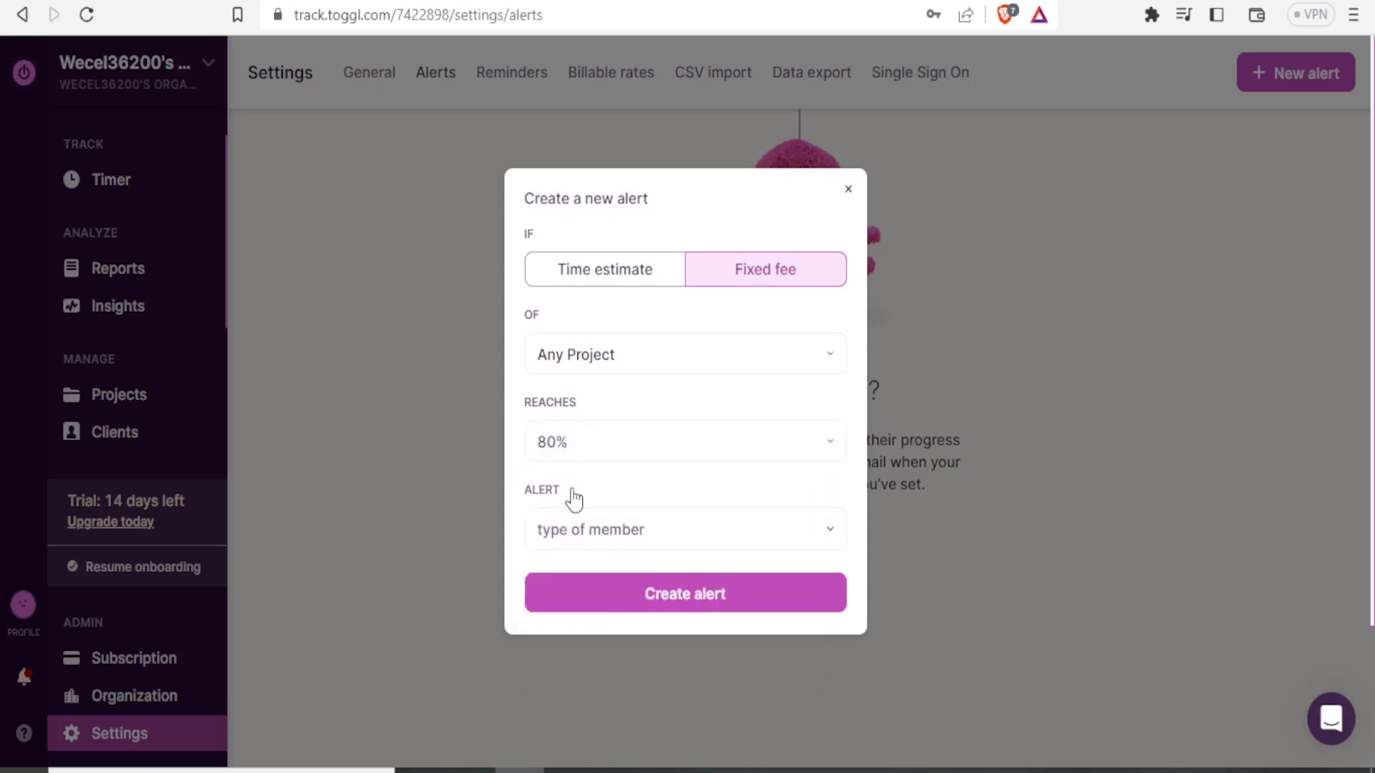
Set the only listed workspace member as the alert's recipient and create the alert
click(831, 535)
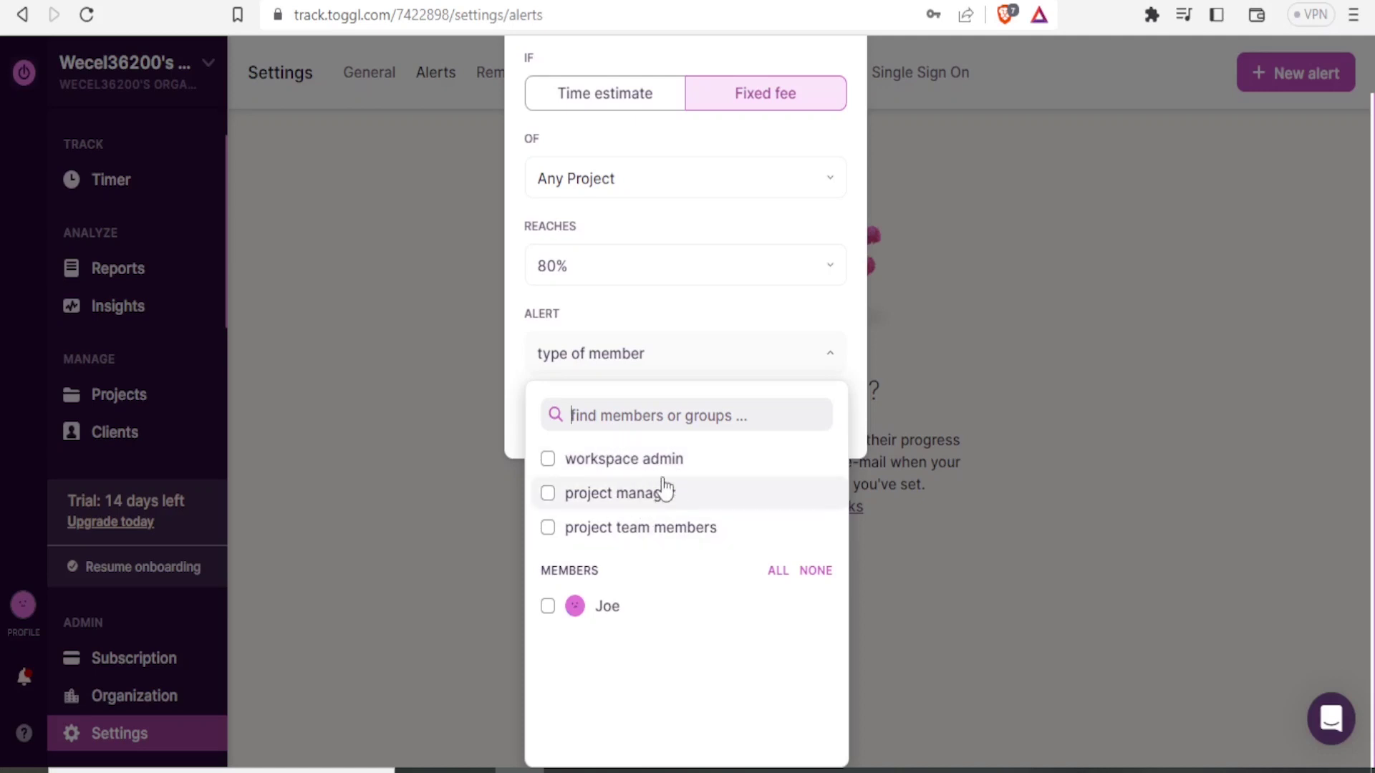
click(599, 616)
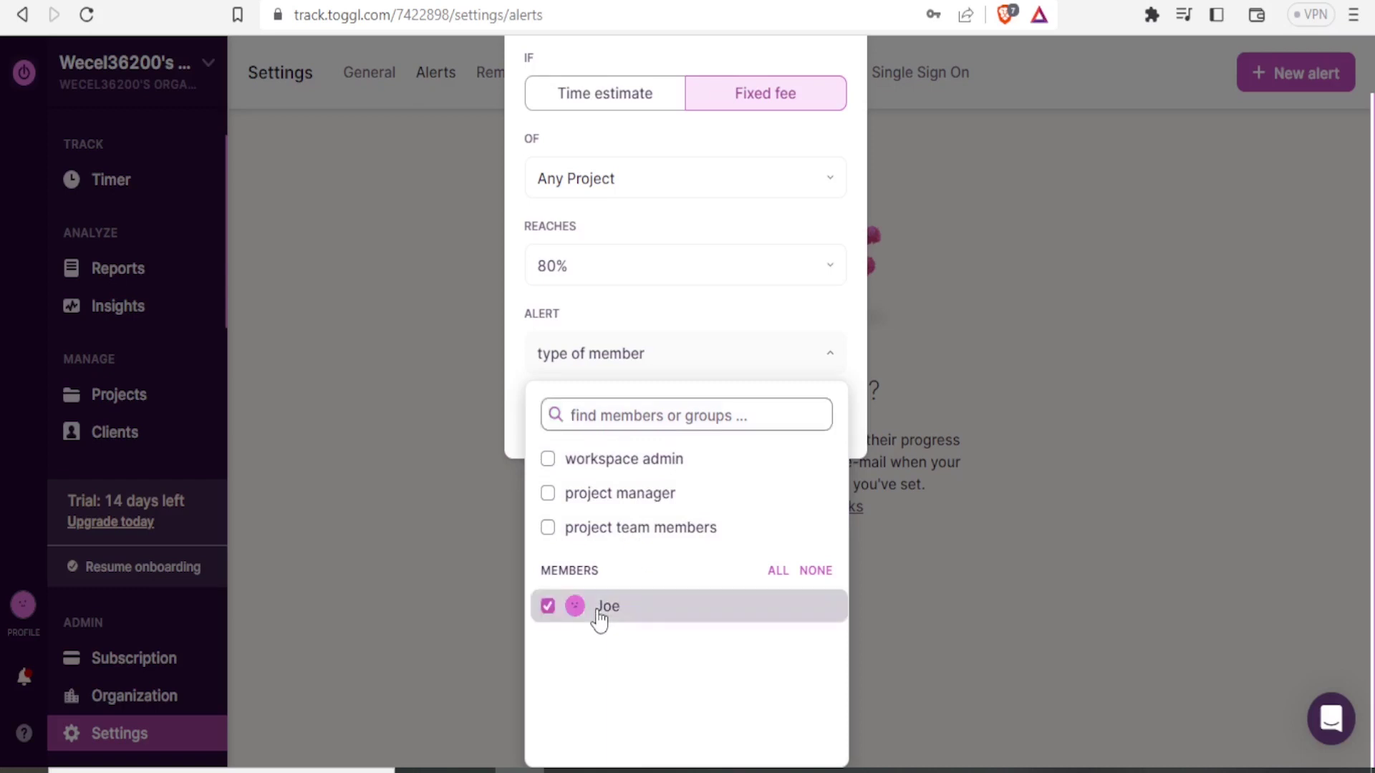
click(467, 519)
click(686, 531)
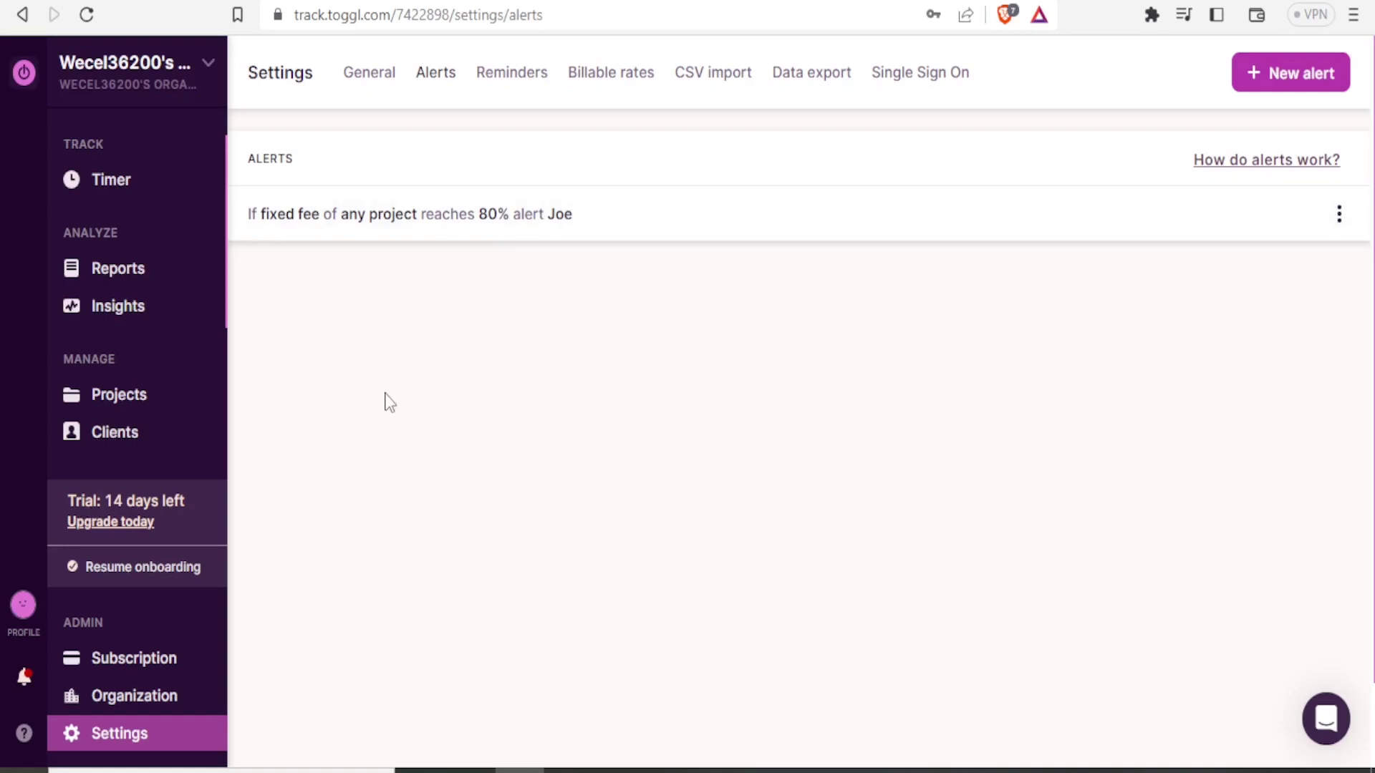
View the CSV import settings and the organization's team members page
click(713, 73)
scroll(221, 387, down, 3)
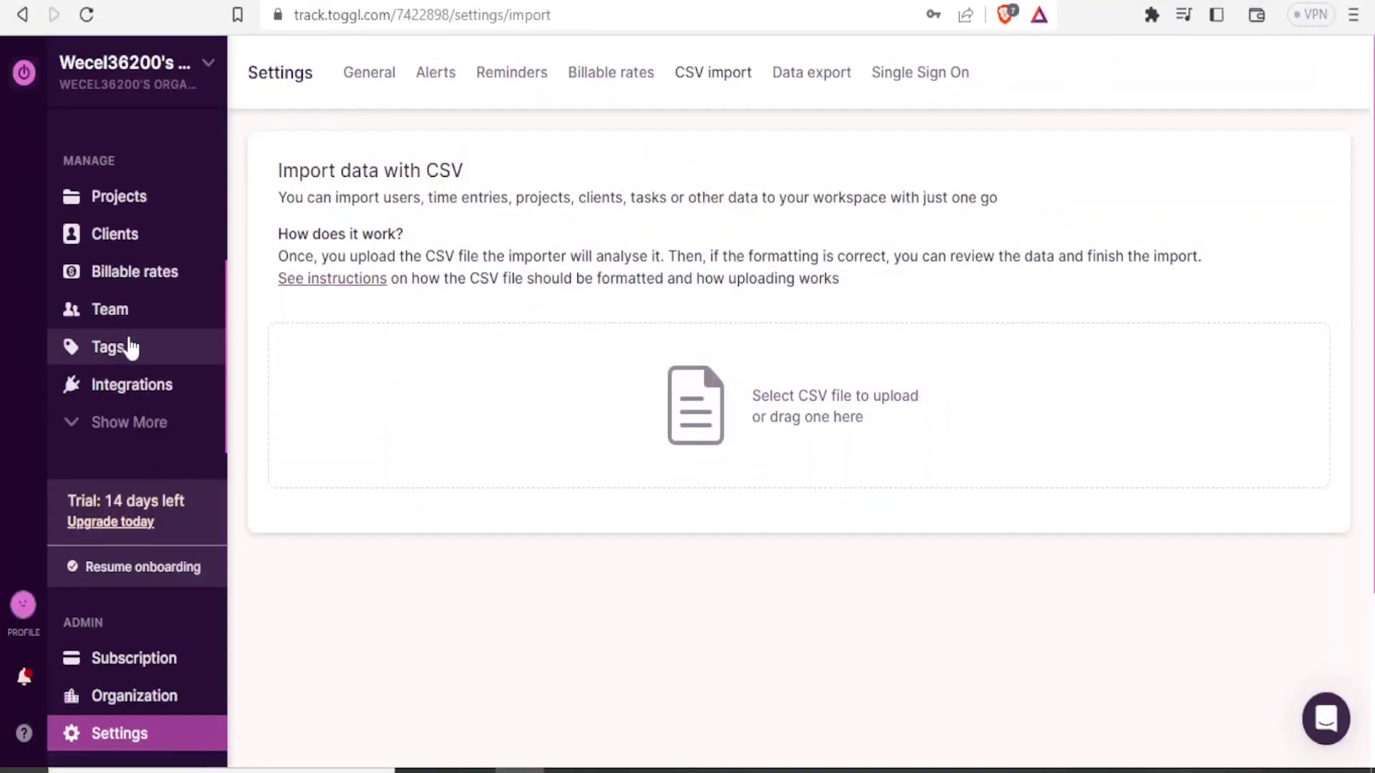
click(117, 323)
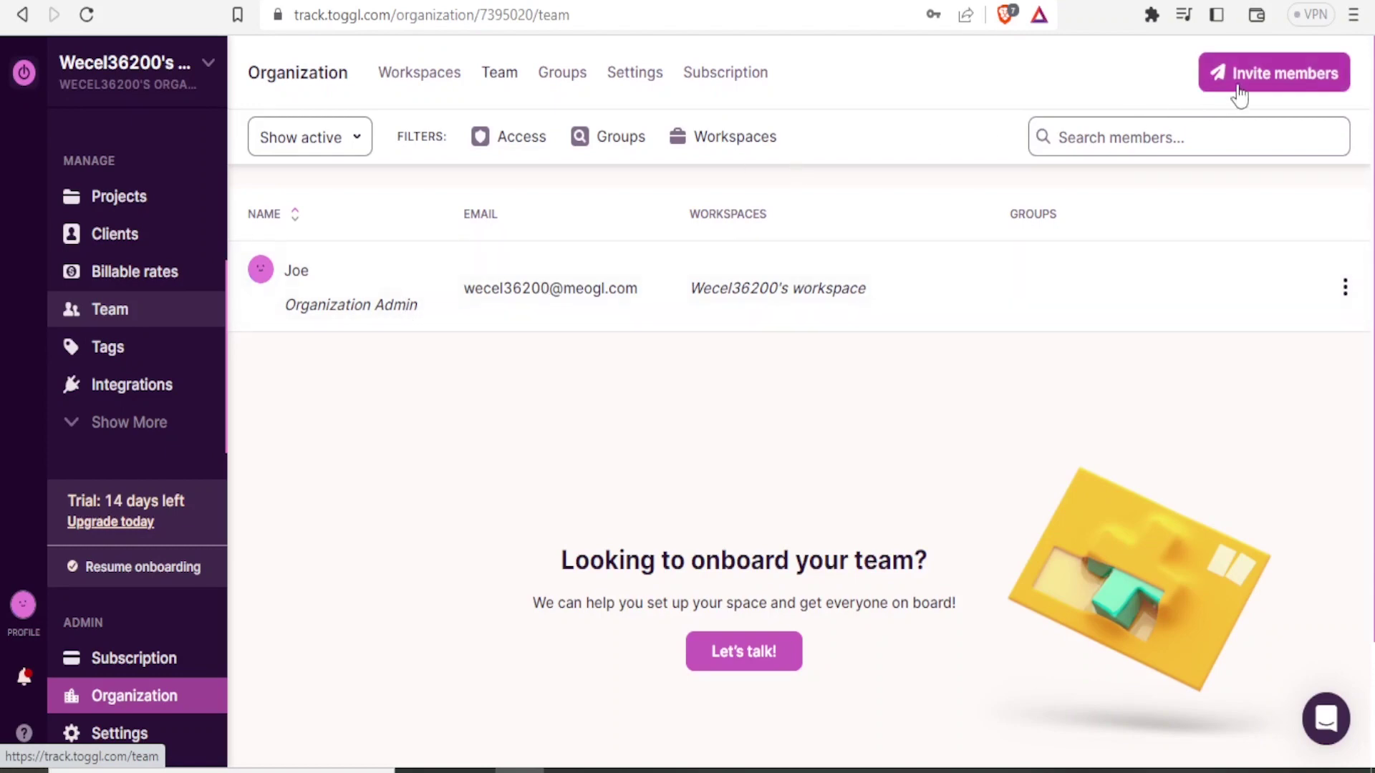
Examine the integrations page's calendars, native integrations, plugins and browser extensions, and return to the projects list
click(143, 392)
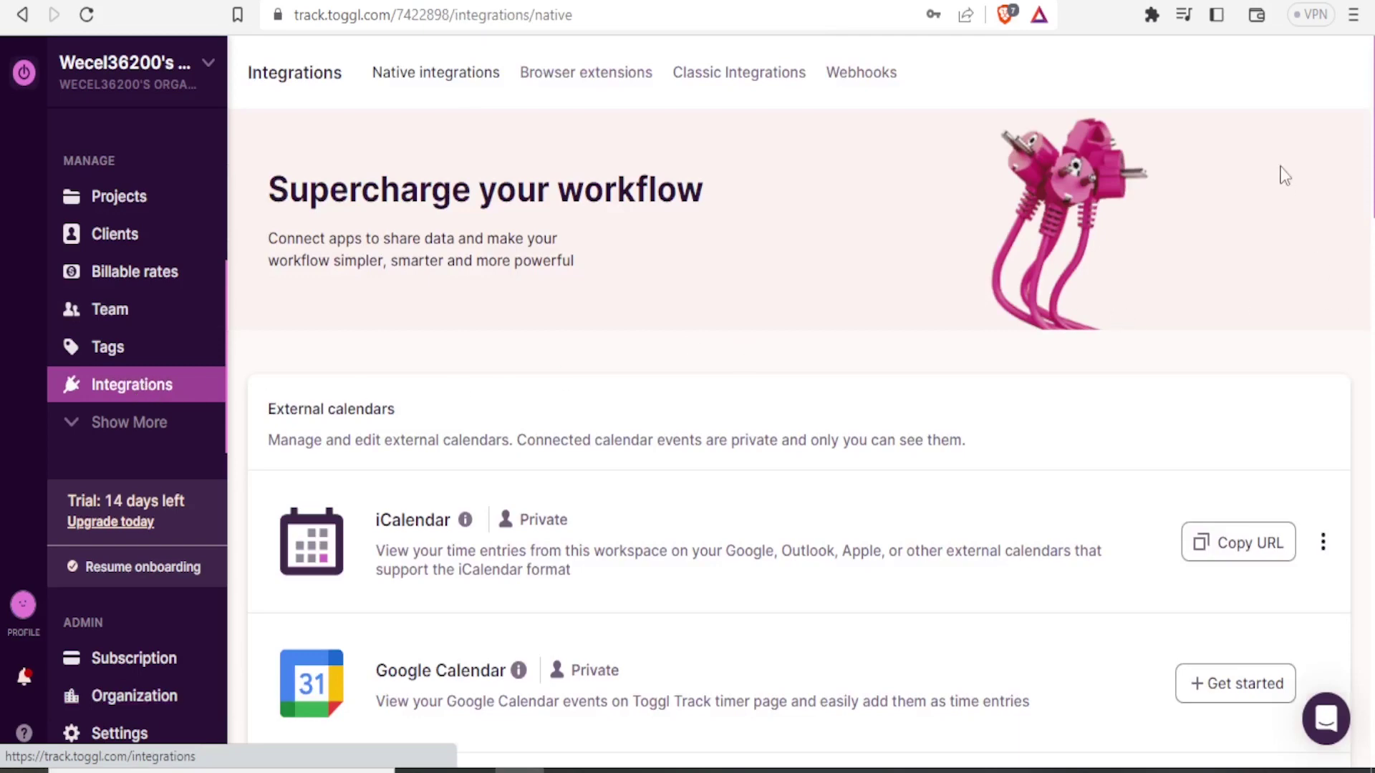
scroll(1372, 179, down, 3)
scroll(809, 391, down, 4)
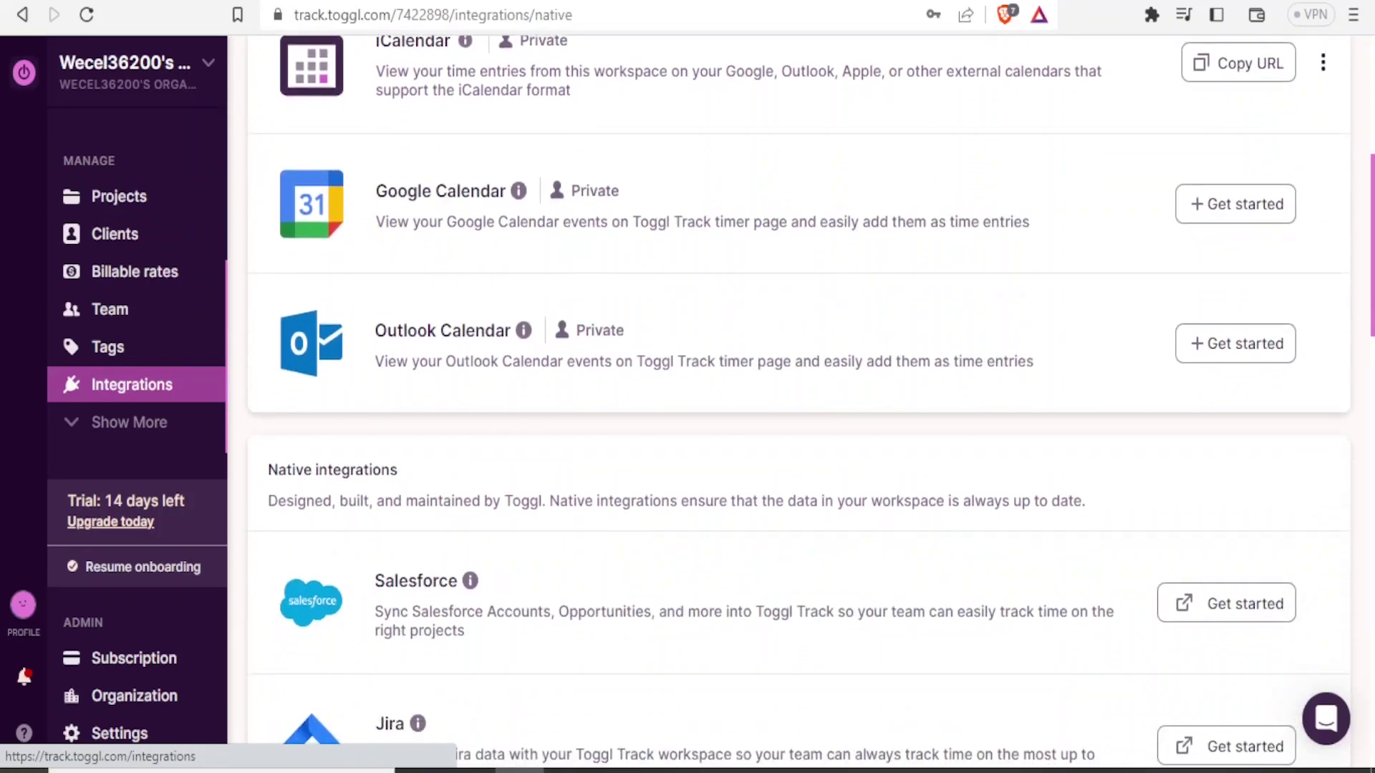
scroll(799, 401, down, 2)
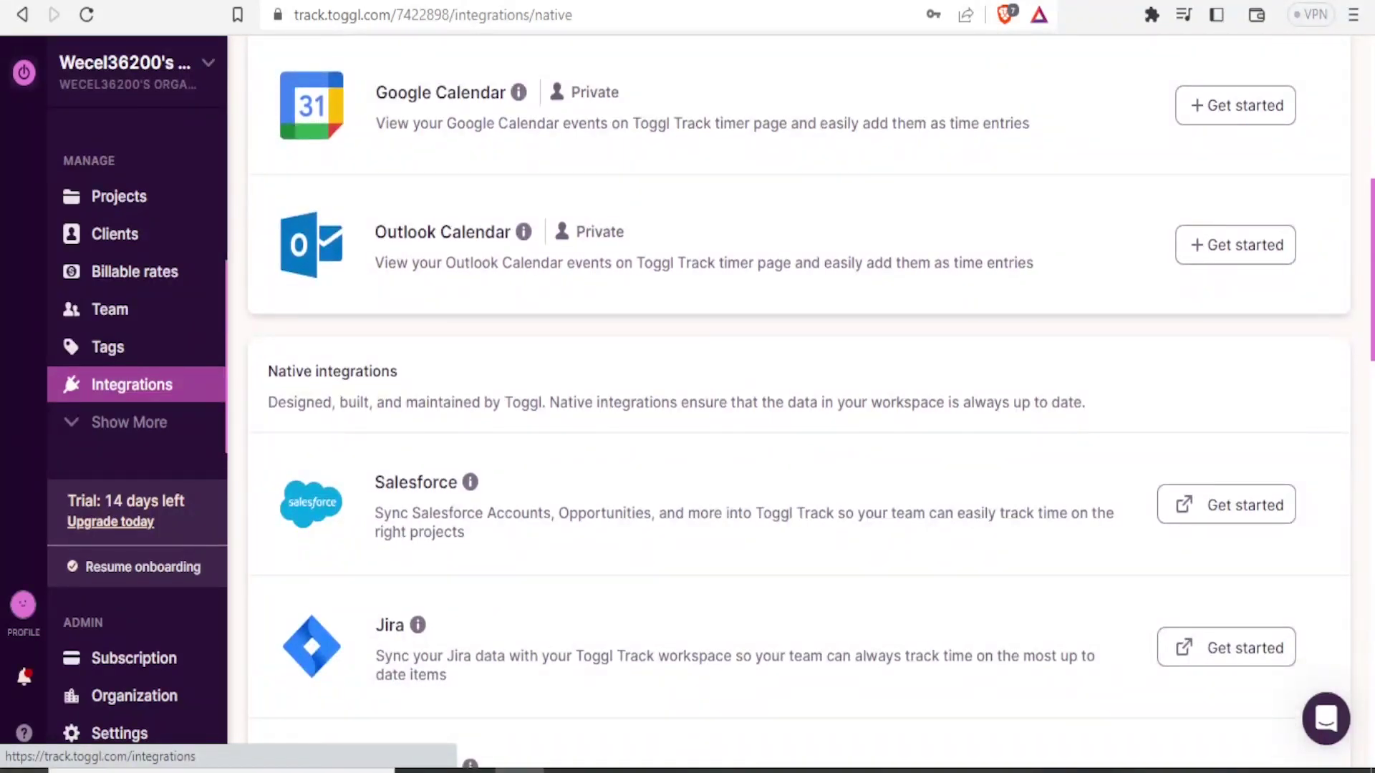
scroll(799, 401, down, 4)
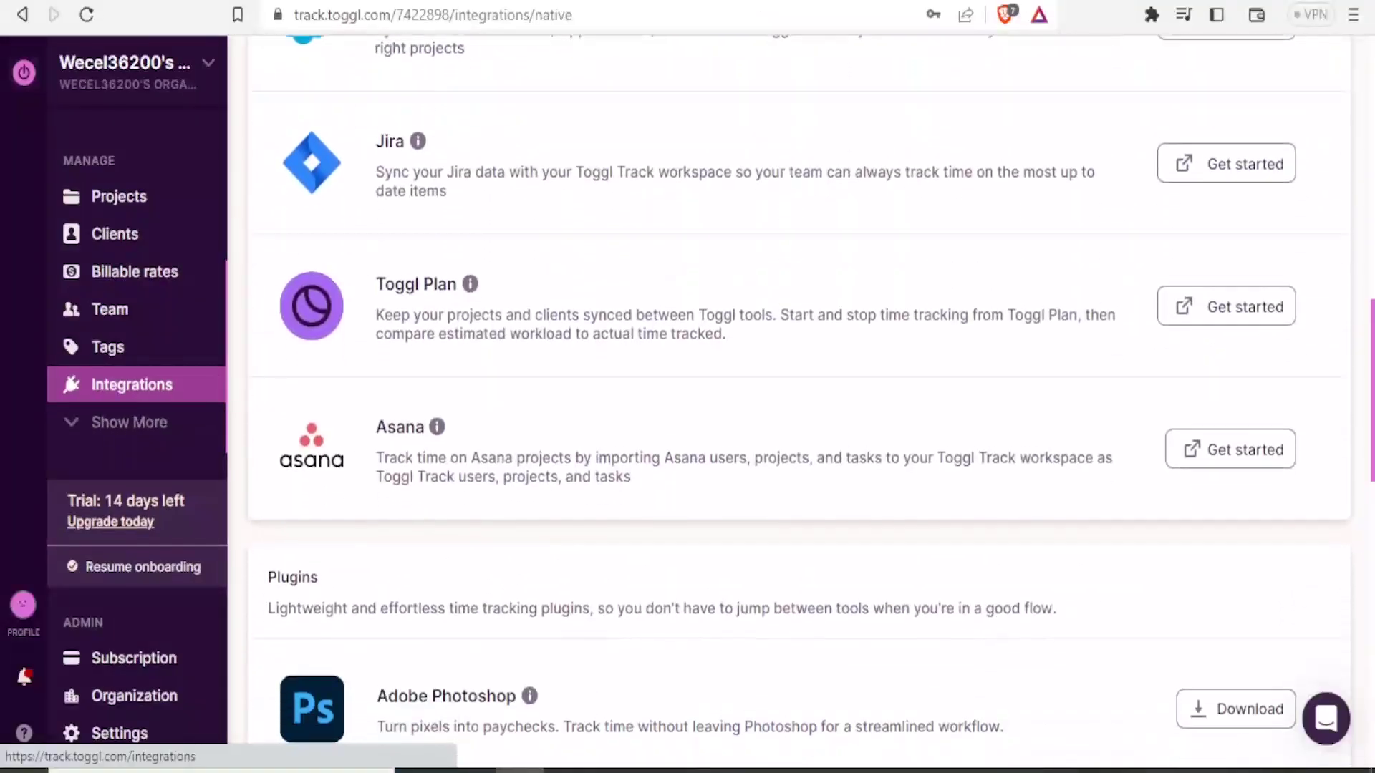
scroll(823, 401, down, 3)
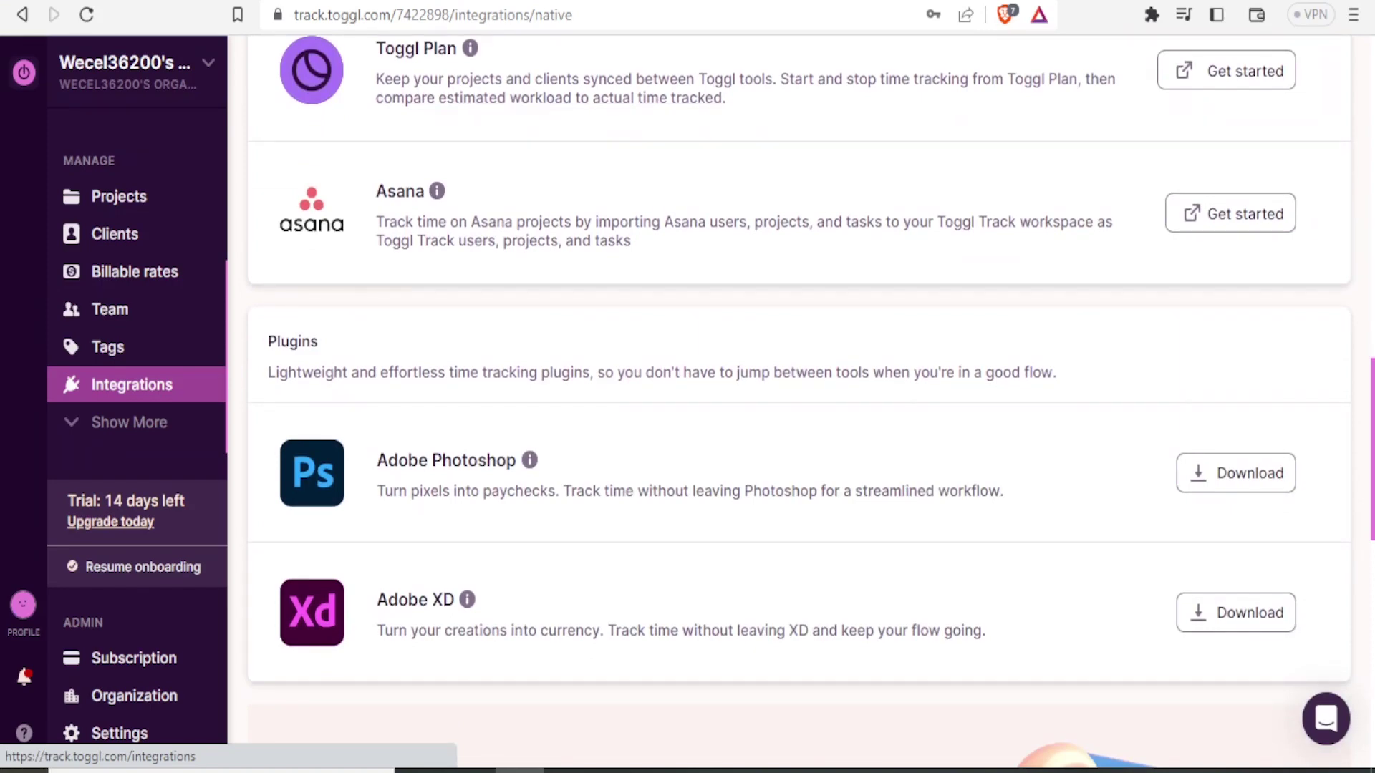
scroll(799, 401, down, 6)
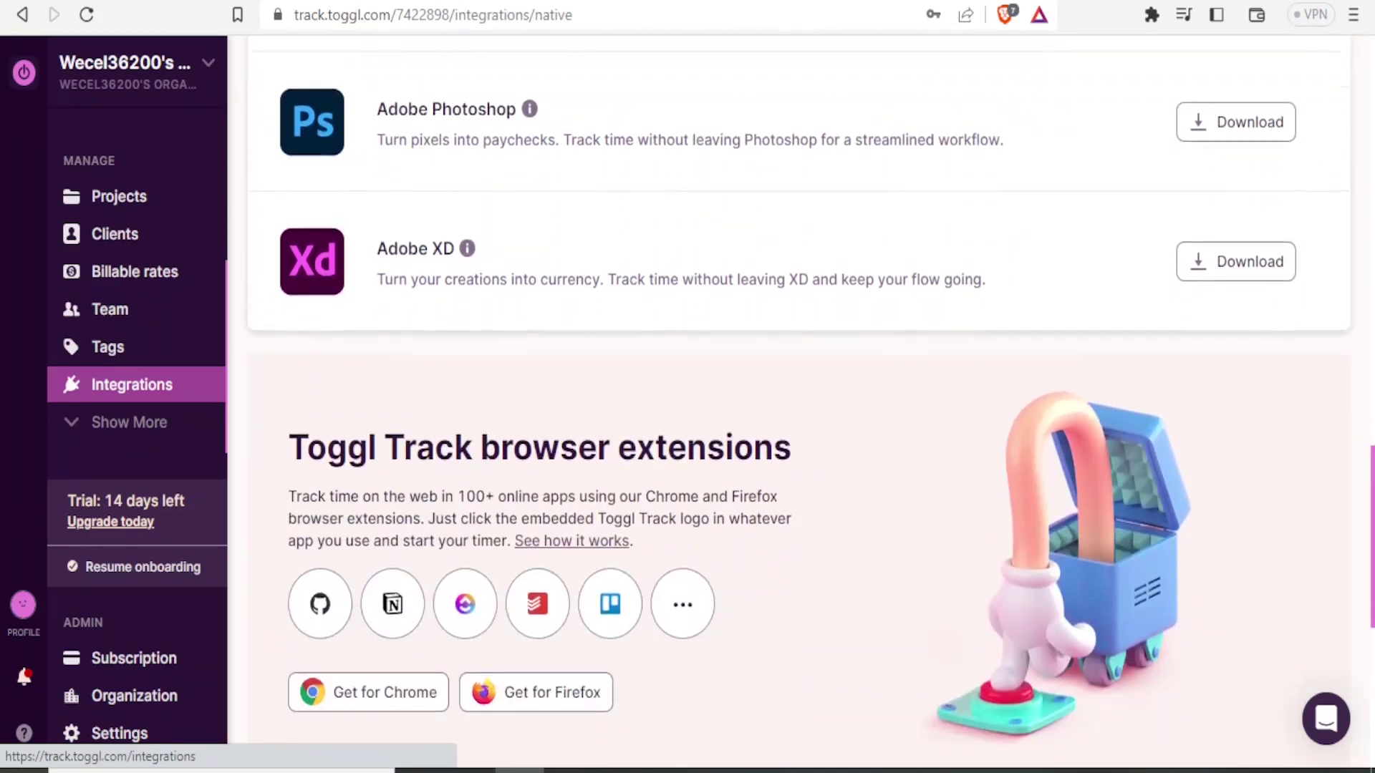
scroll(799, 401, down, 6)
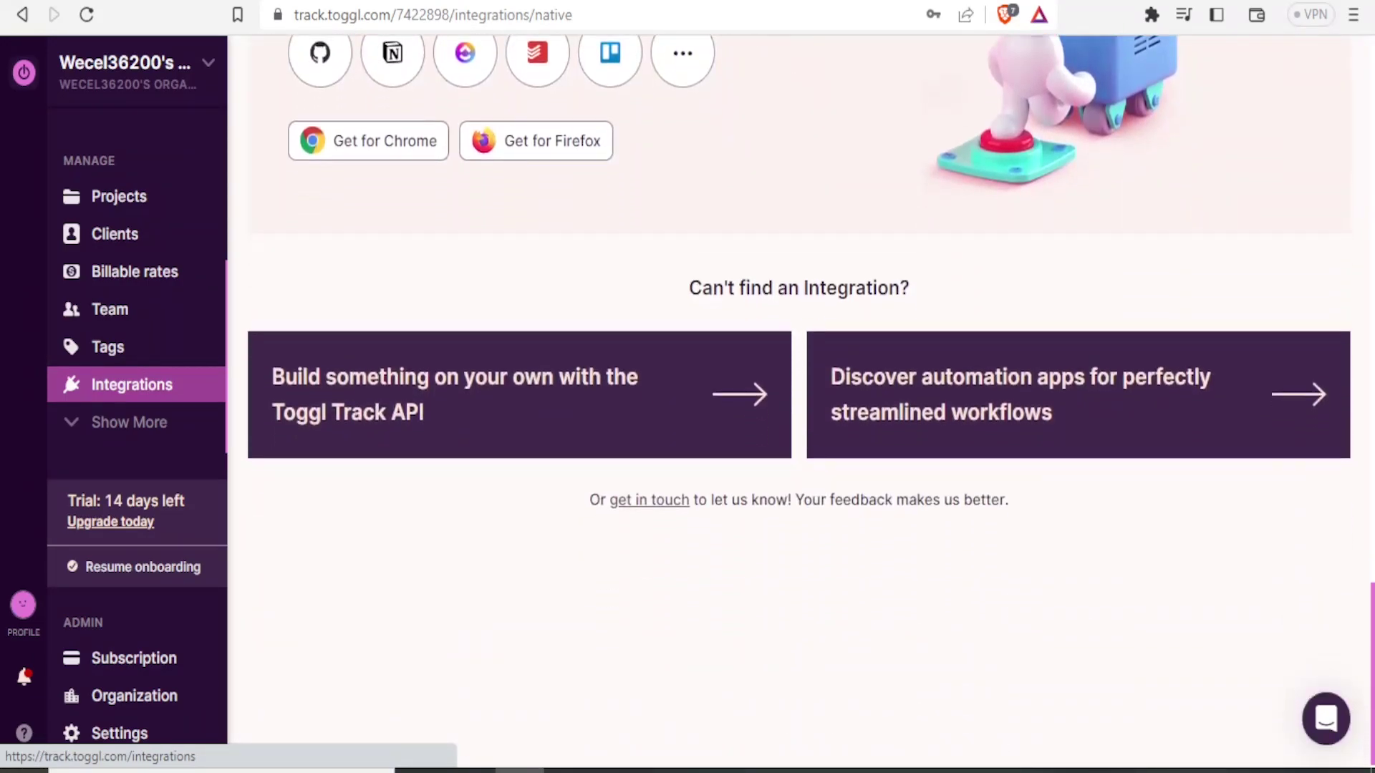
drag(1373, 716, 1346, 107)
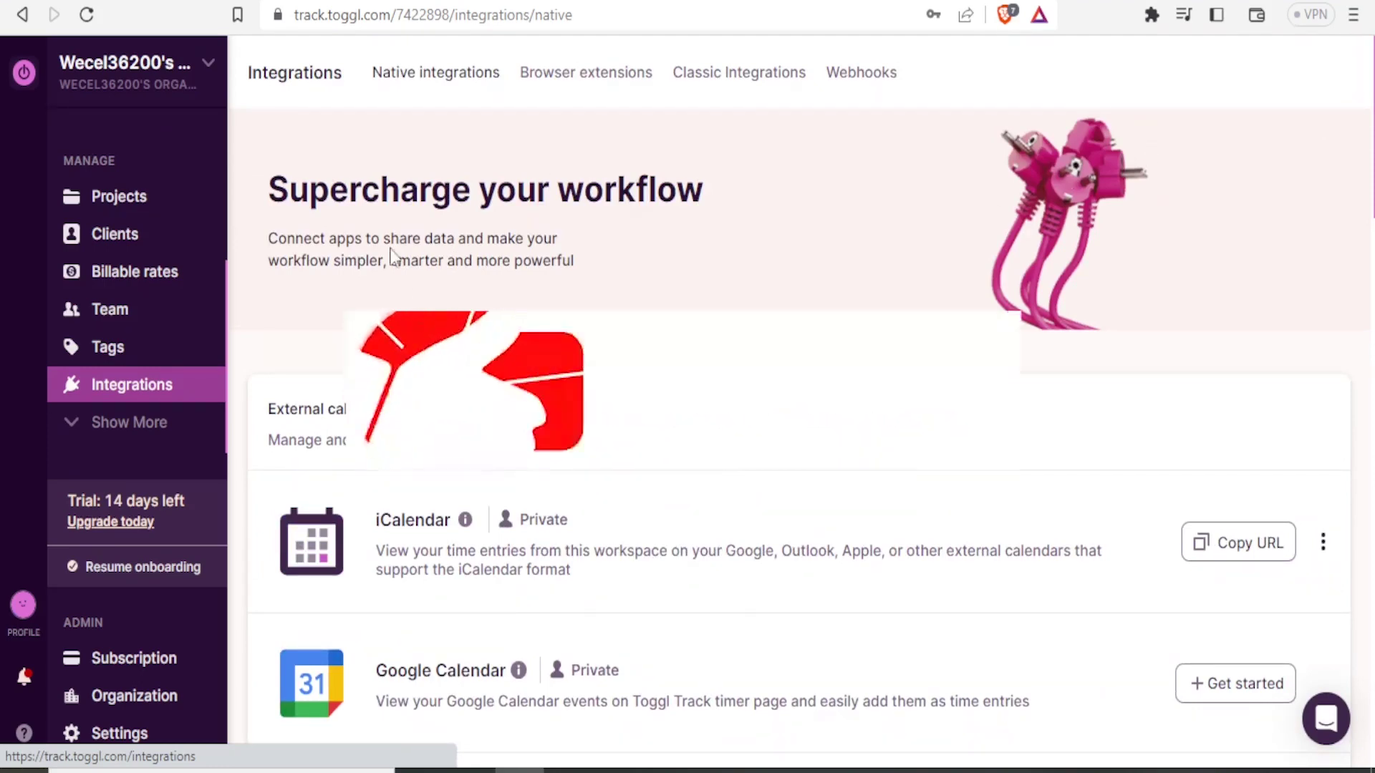
click(130, 212)
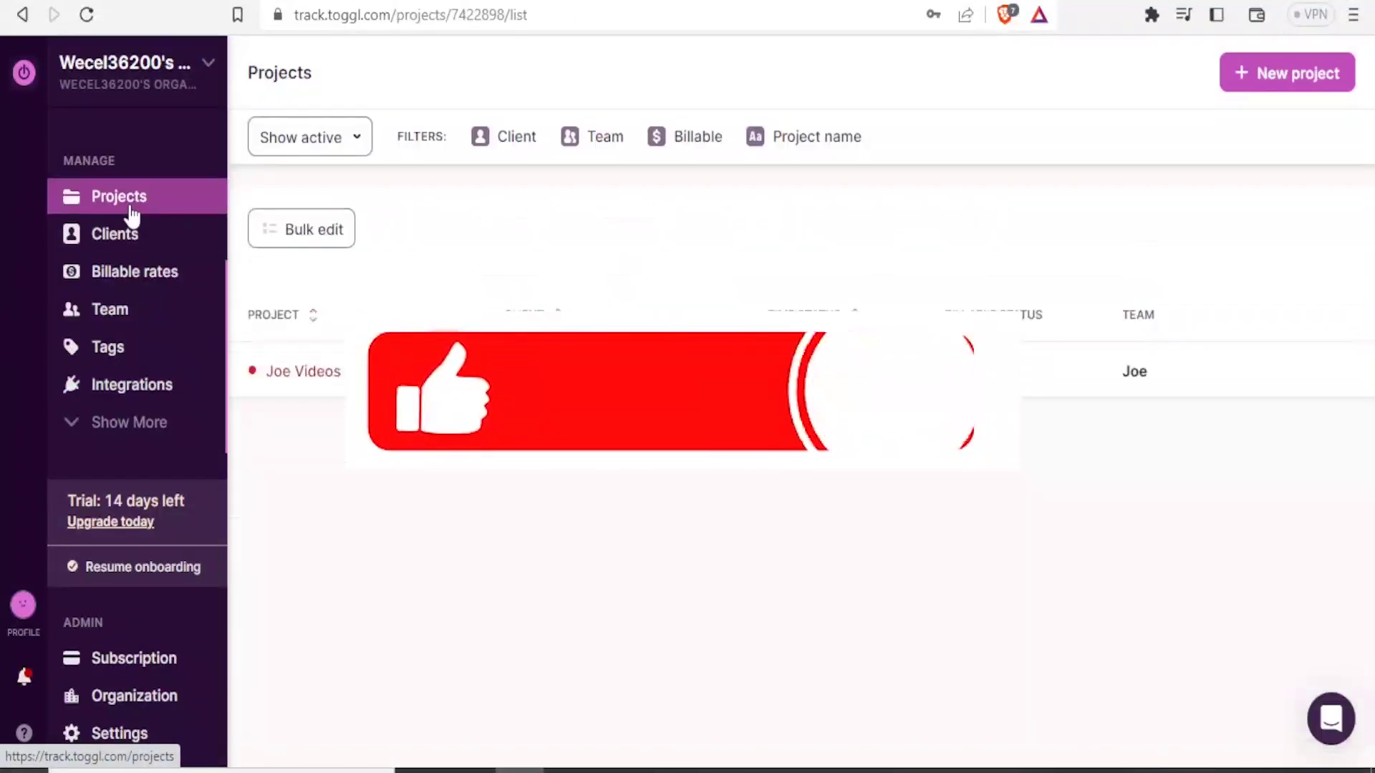